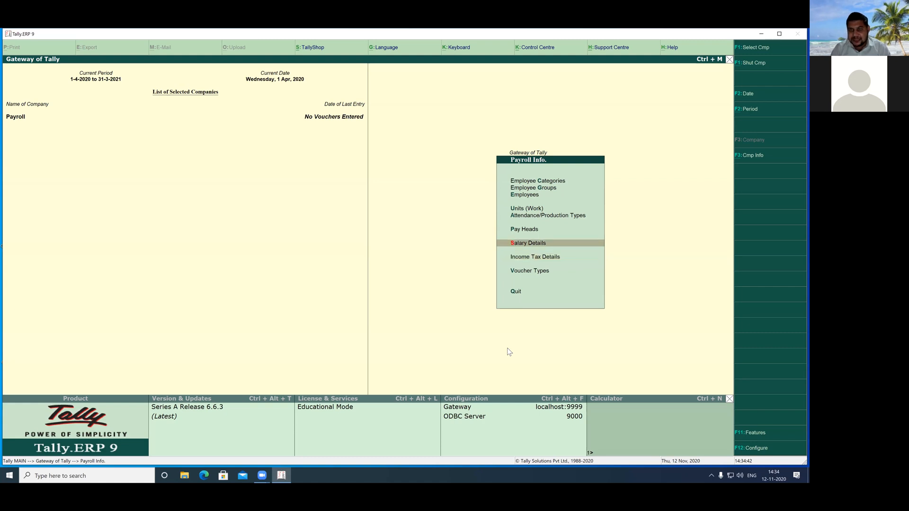
Step: Open the salary details definition for the individual employee listed under the Admin group
key(Return)
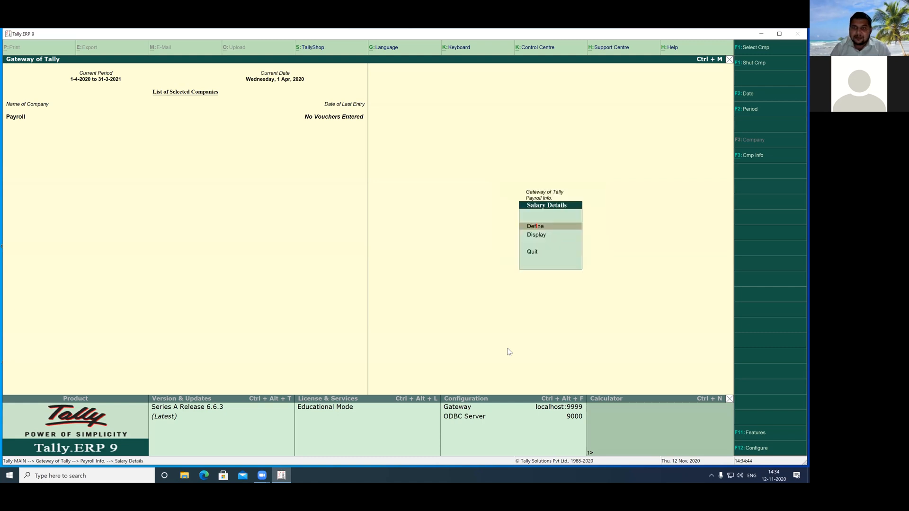
key(Return)
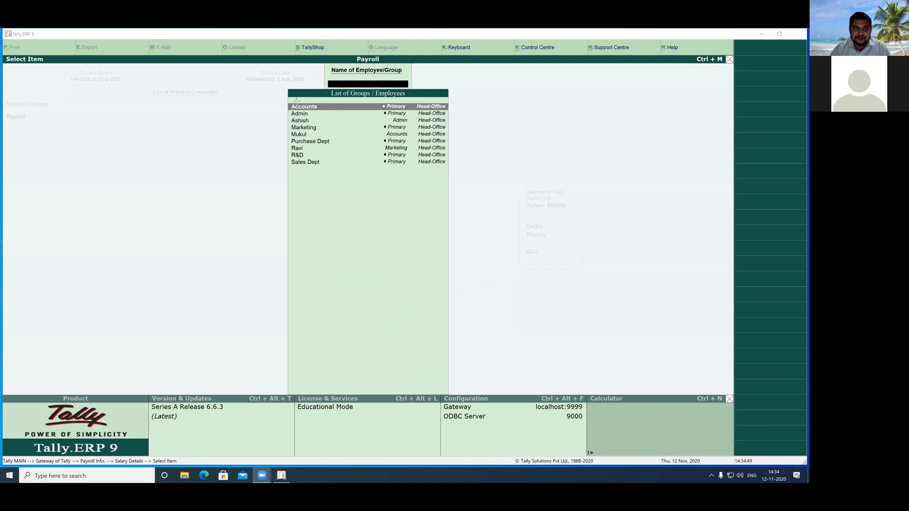
drag(273, 96, 477, 179)
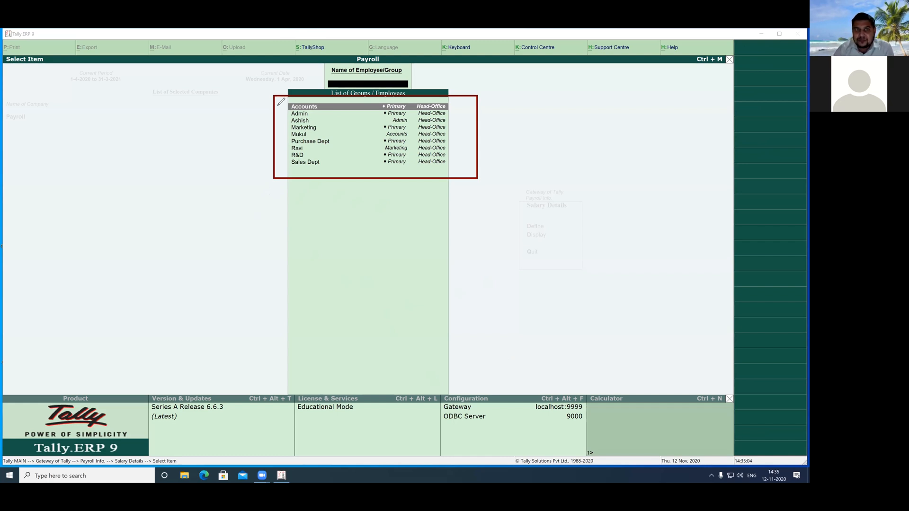
drag(265, 119, 287, 121)
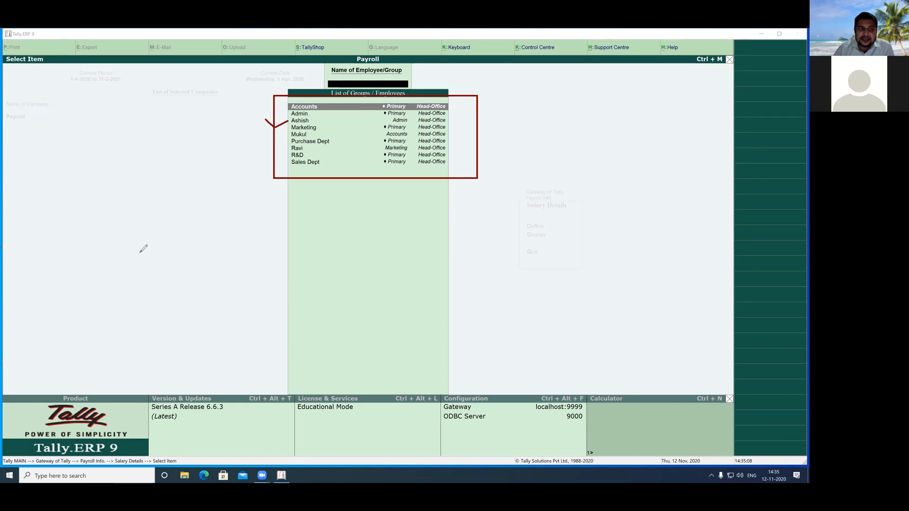
click(298, 124)
click(300, 121)
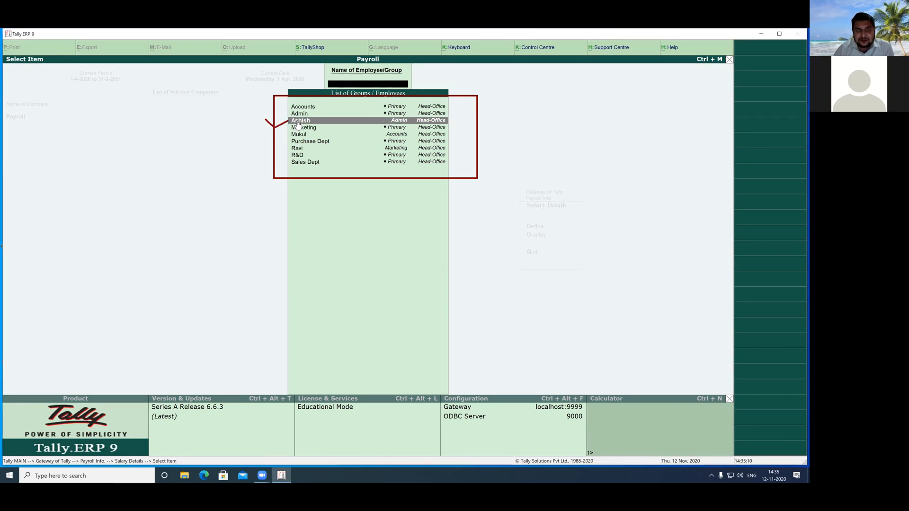
click(300, 122)
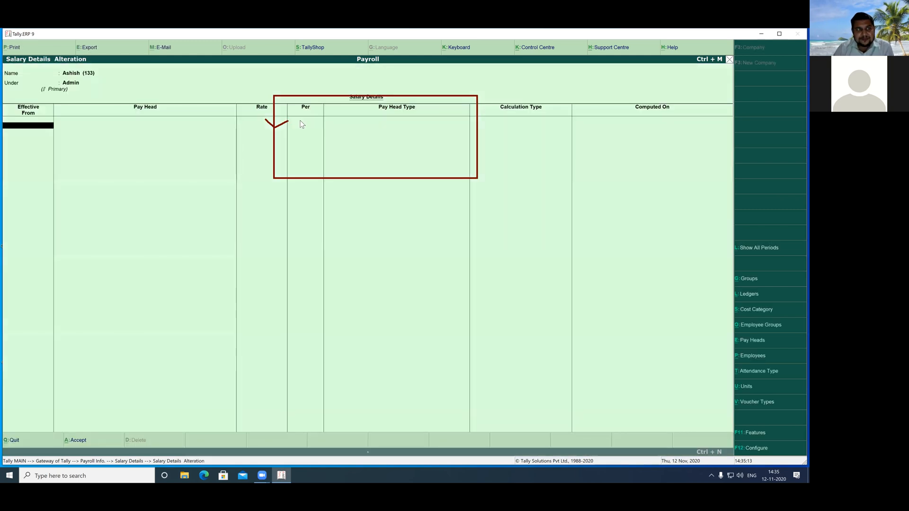
Step: Set the effective date to 1-Apr-2020 and add the BASIC SALARY pay head at a rate of 60000
text(1)
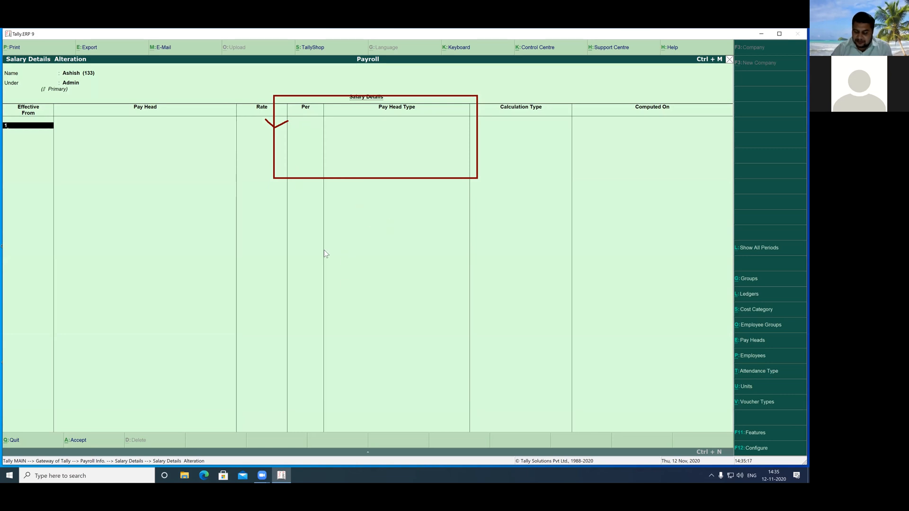
key(Return)
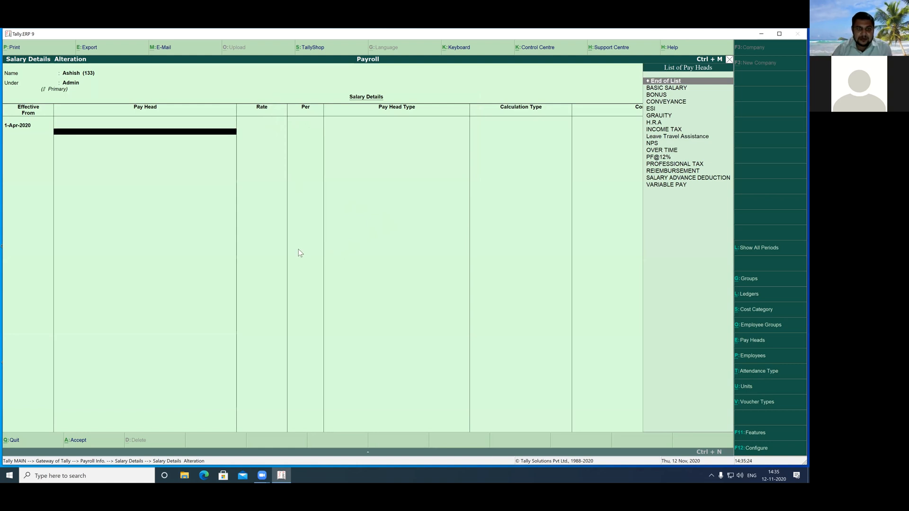
drag(539, 181, 643, 122)
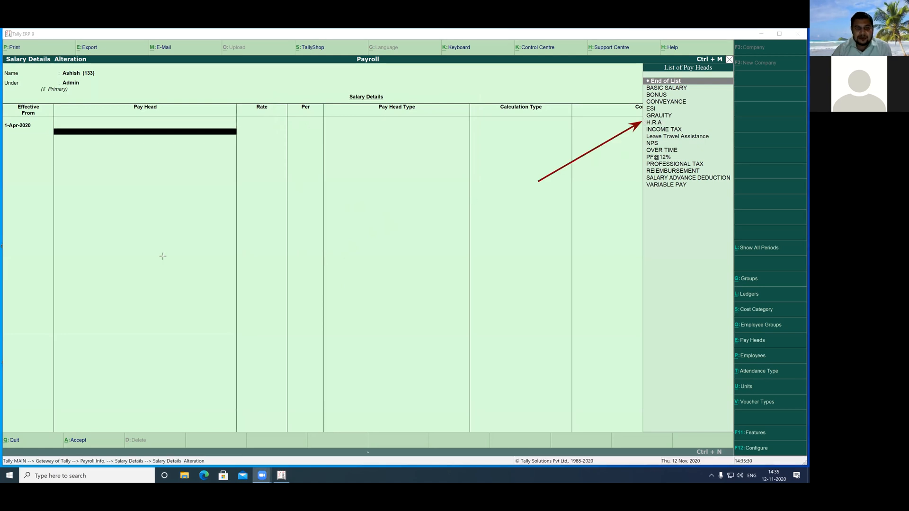
click(434, 218)
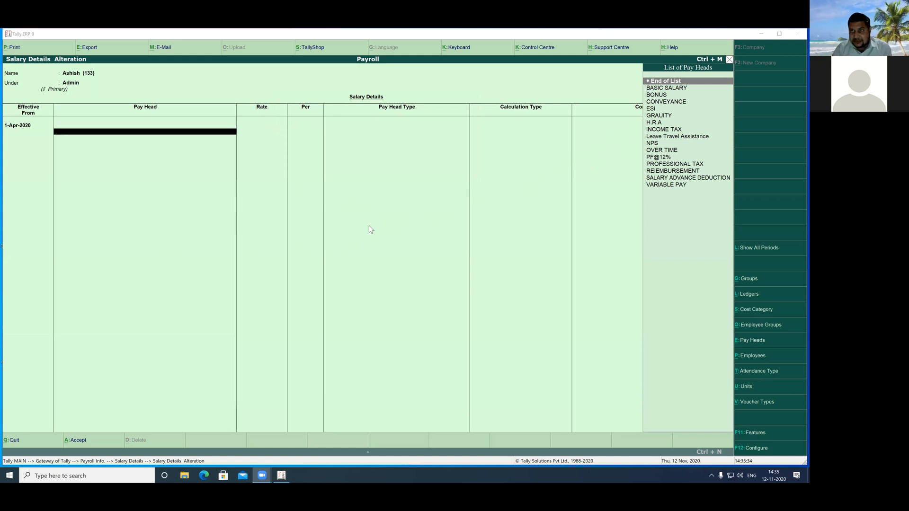
click(651, 90)
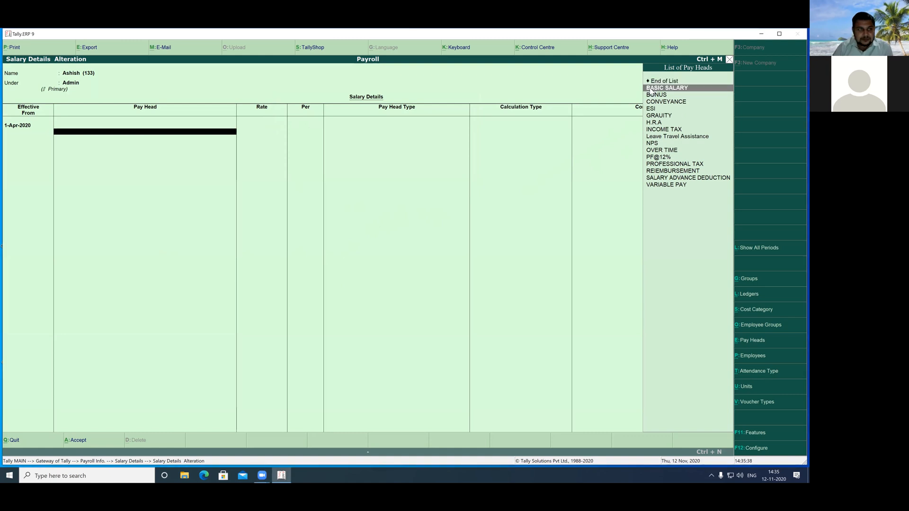
click(652, 90)
text(60000)
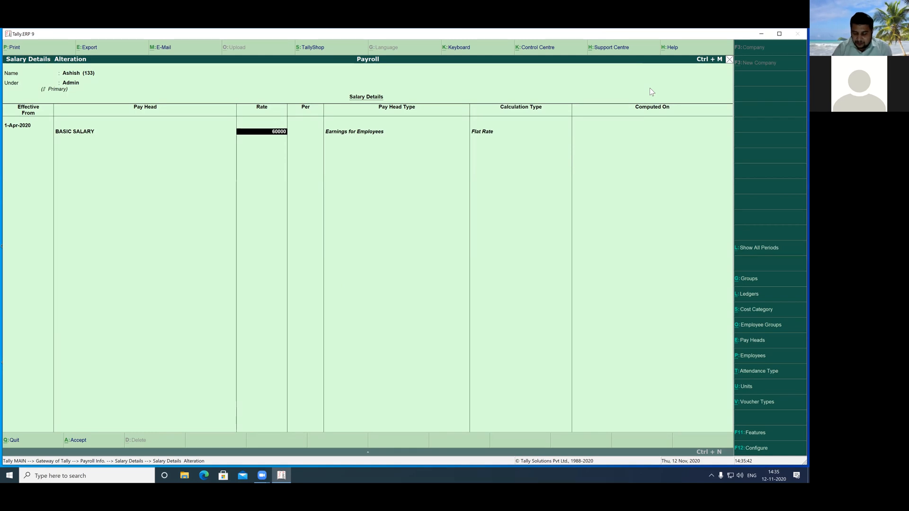
key(Return)
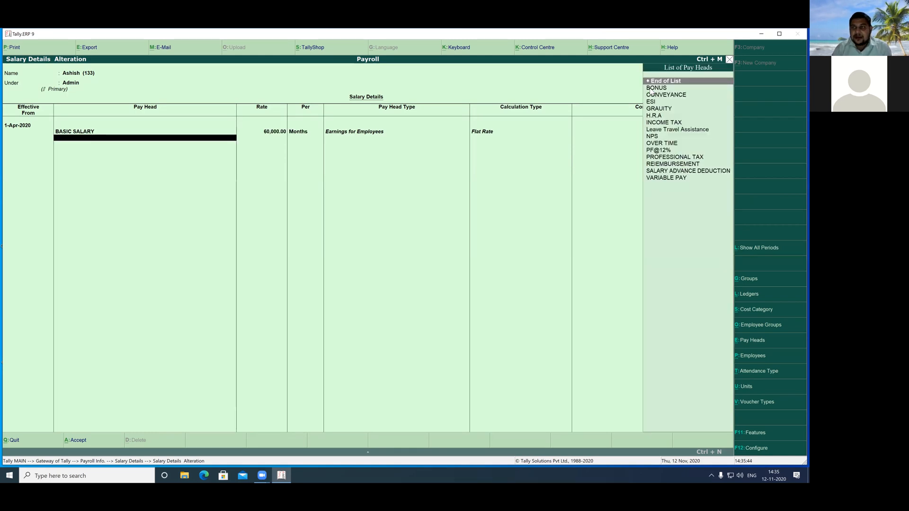
Step: Add the H.R.A pay head on the line below BASIC SALARY
key(Down)
key(Down)
key(Down)
key(Down)
key(Down)
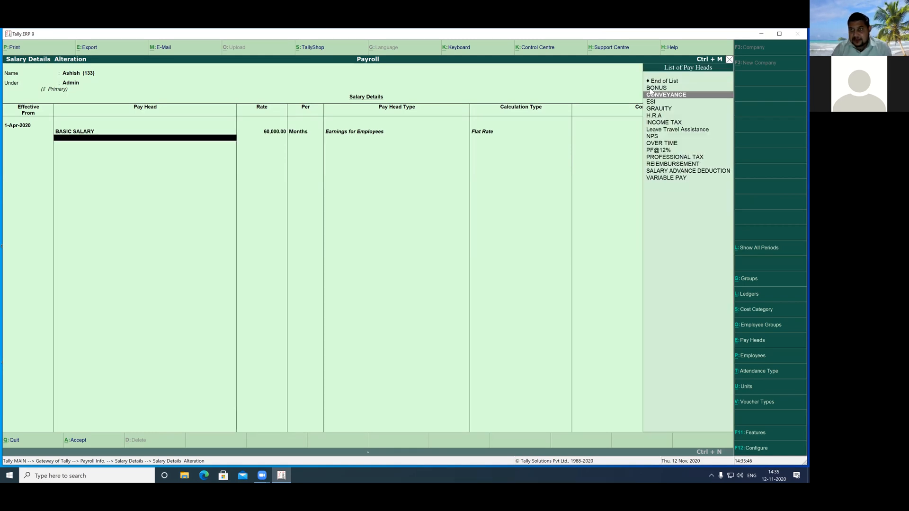
key(Return)
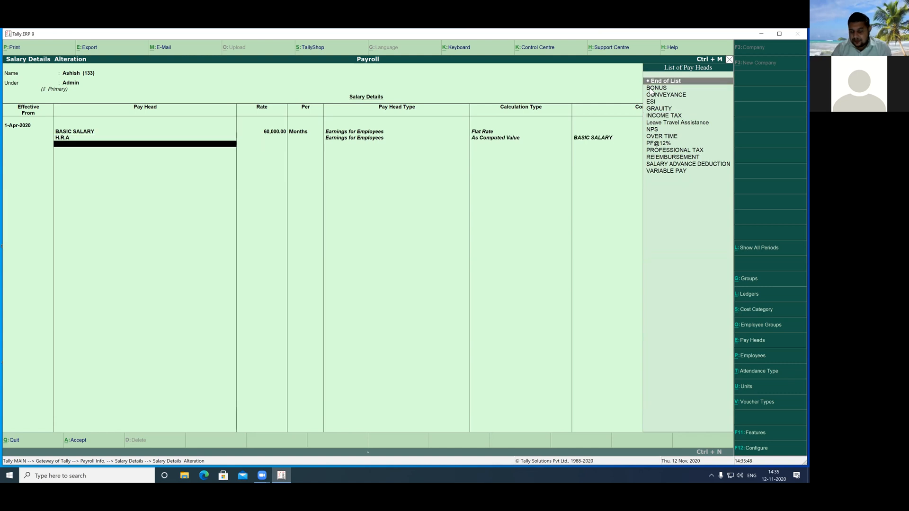
Step: Add the CONVEYANCE pay head with a rate of 200 per month
key(Down)
key(Down)
key(Down)
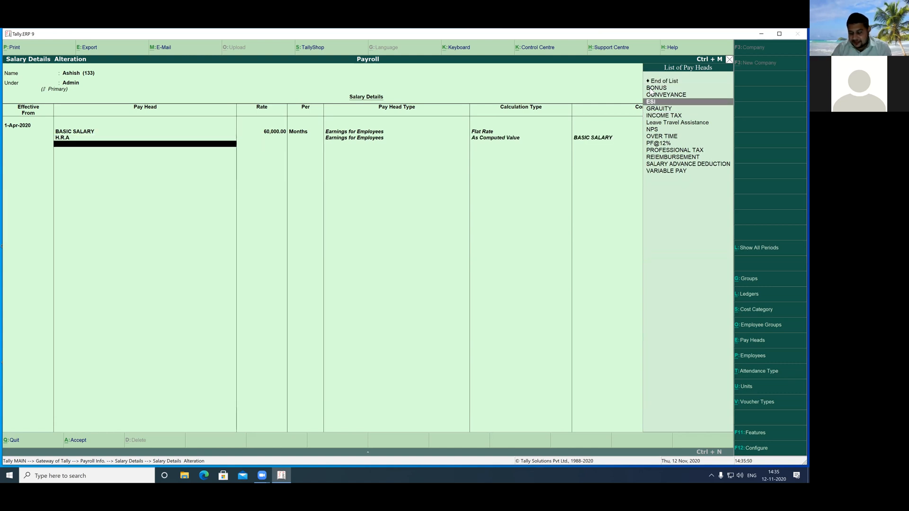
key(Up)
key(Return)
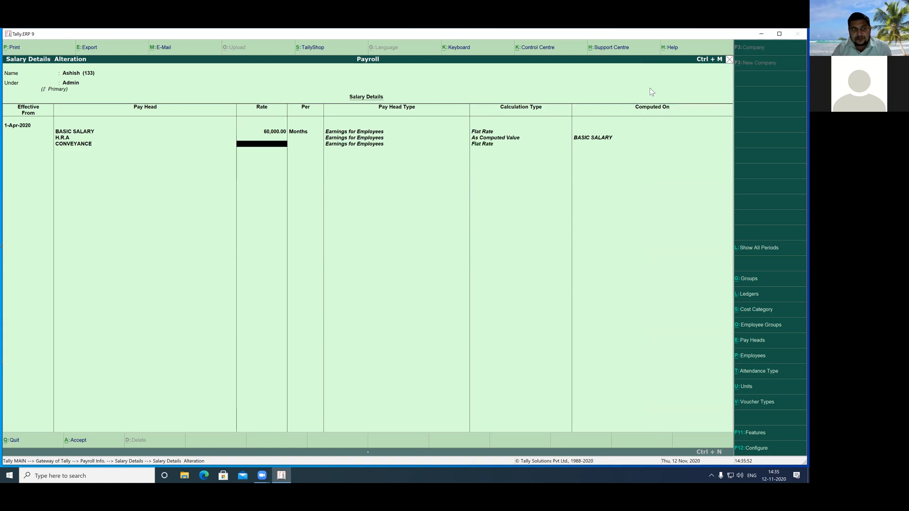
text(200)
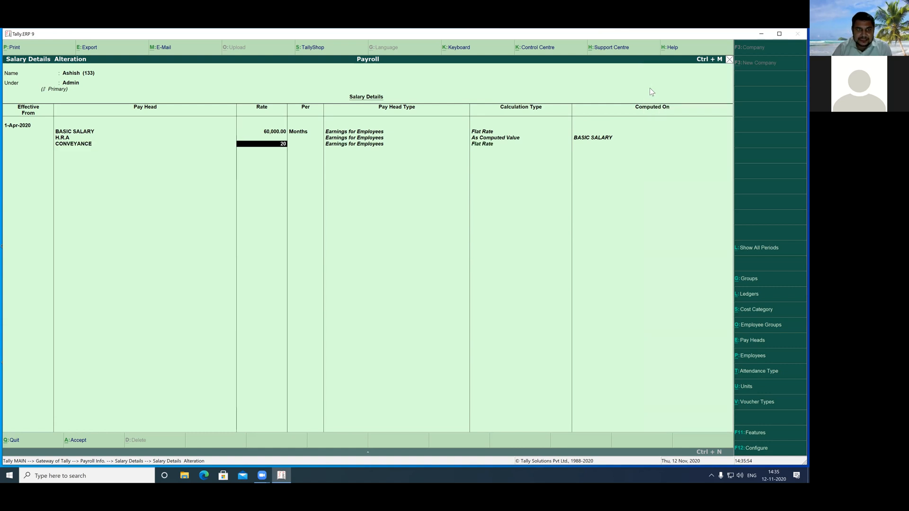
key(Return)
key(Return)
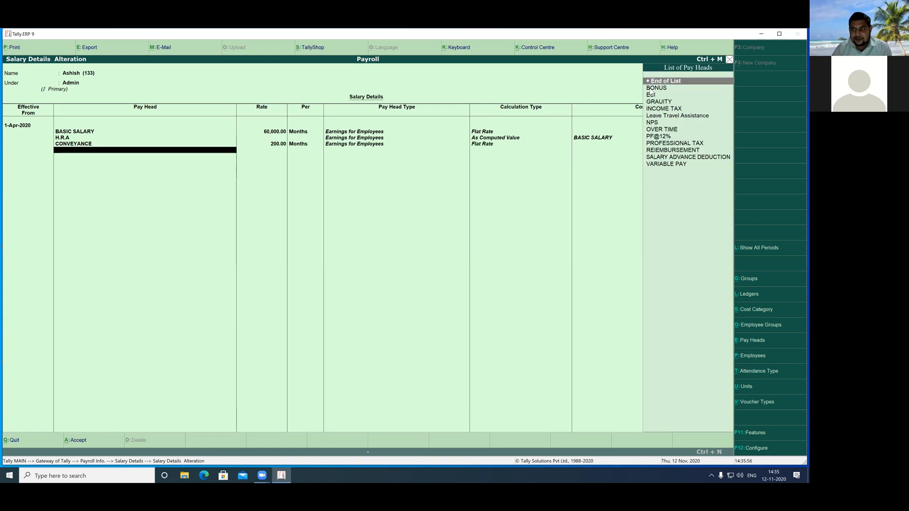
Step: Add the BONUS, ESI and GRAUITY pay heads to the employee's salary details
key(Down)
key(Return)
key(Down)
key(Return)
key(Down)
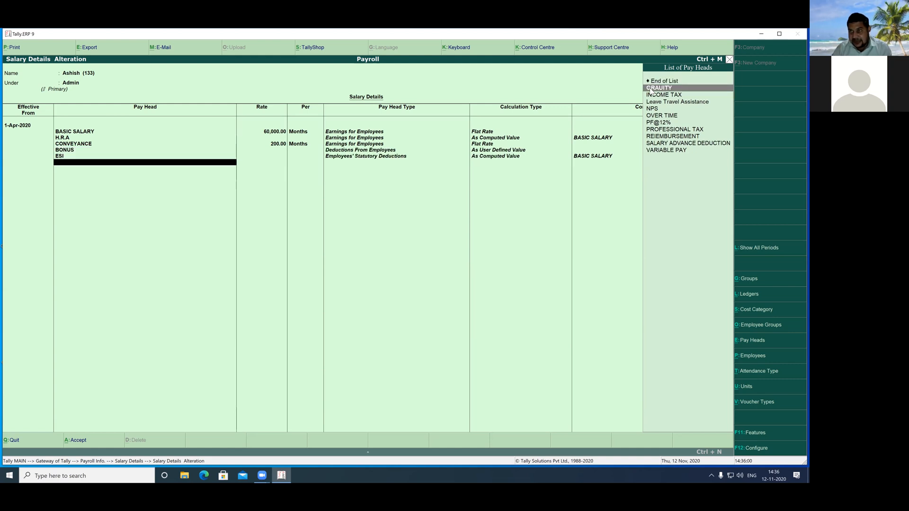
key(Return)
Step: Add the INCOME TAX, Leave Travel Assistance and NPS pay heads to the salary details
key(Down)
key(Return)
key(Down)
key(Return)
key(Down)
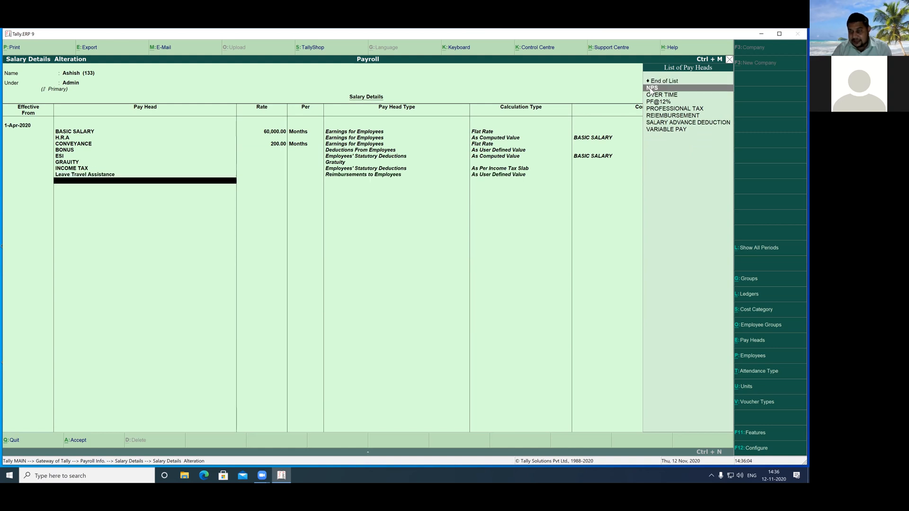
key(Return)
Step: Add the OVER TIME pay head with a rate of 20 per hour
key(Down)
key(Return)
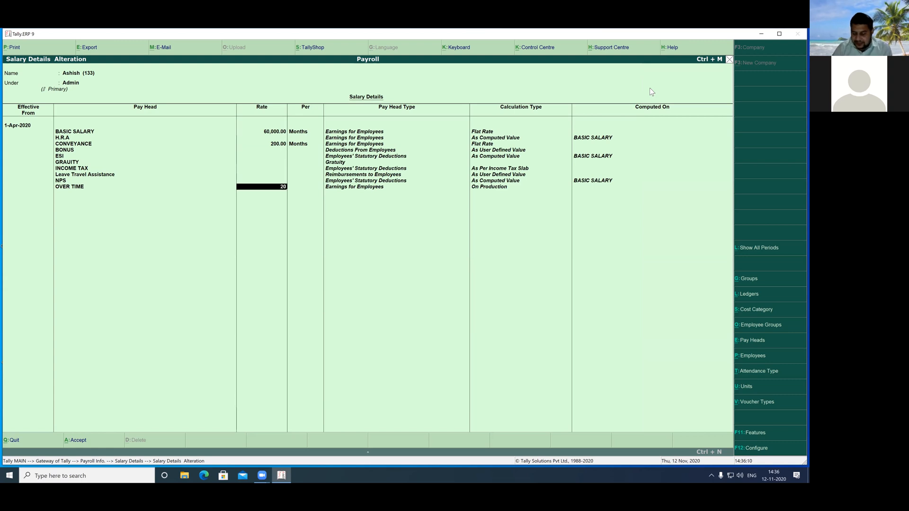
key(Return)
key(Return)
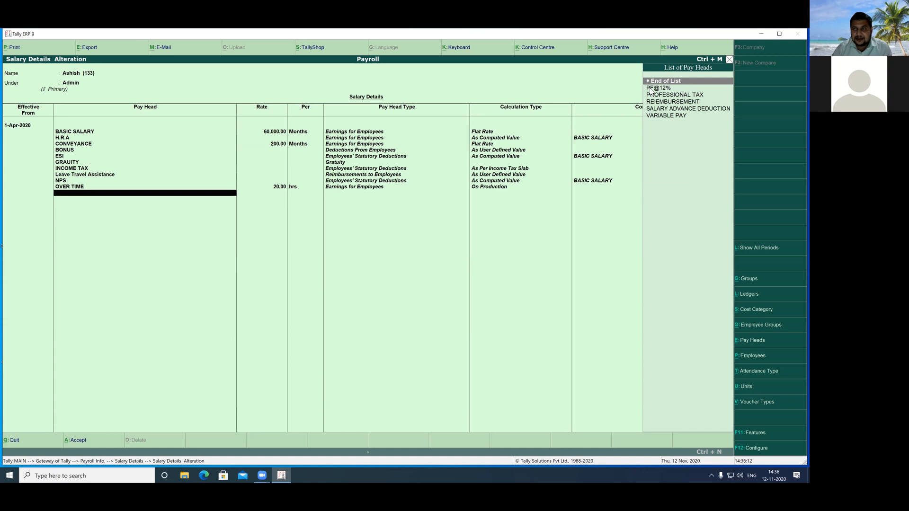
Step: Add the PF@12%, PROFESSIONAL TAX and REIEMBURSEMENT pay heads to the salary details
key(Down)
key(Return)
key(Down)
key(Return)
key(Down)
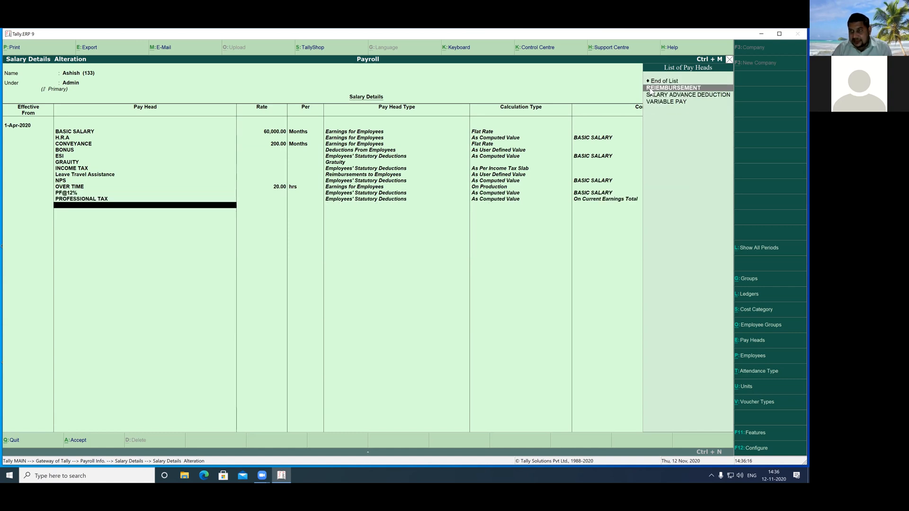
key(Return)
Step: Add the SALARY ADVANCE DEDUCTION and VARIABLE PAY pay heads, and accept the Admin employee's salary details
key(Down)
key(Return)
key(Down)
key(Return)
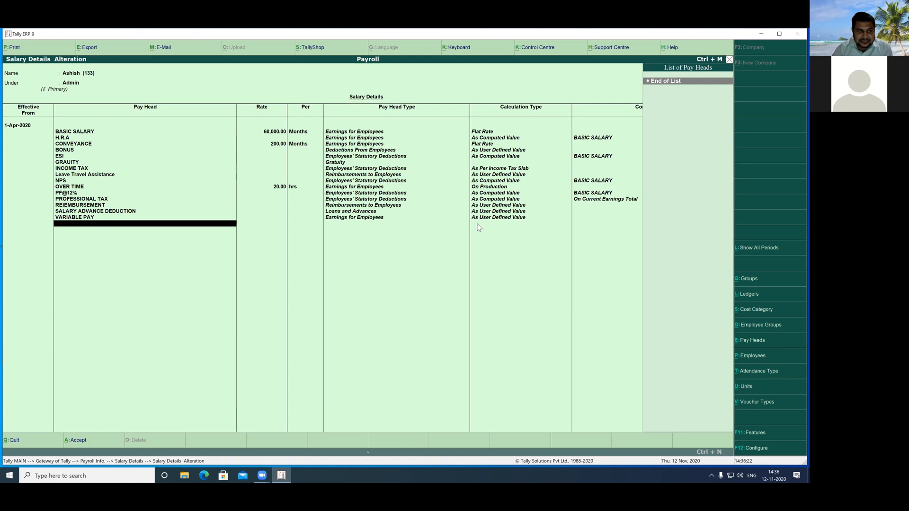
key(Return)
key(Return)
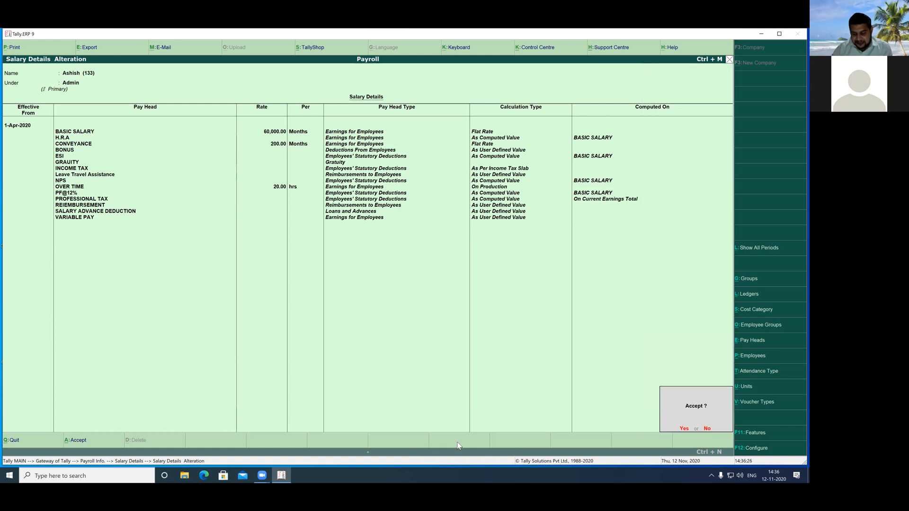
key(Return)
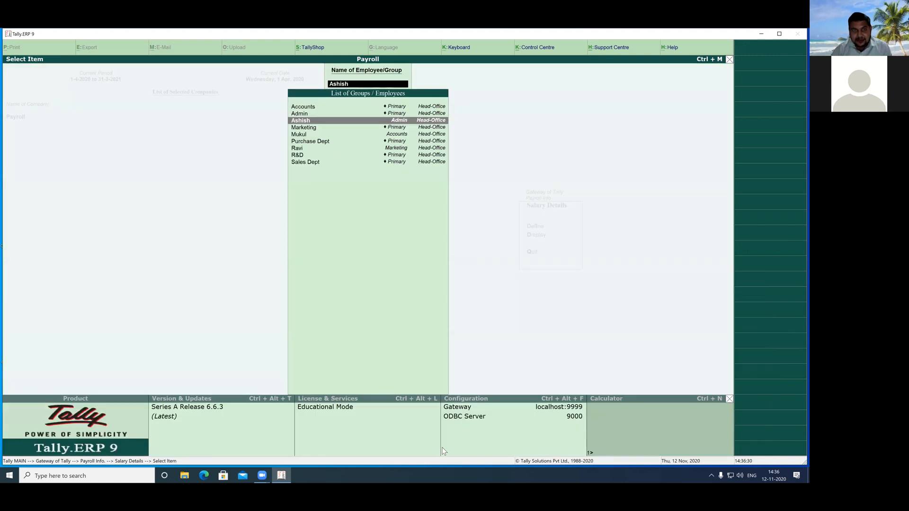
Step: Move on to the remaining employees, ending the pay head list and accepting the salary details of the Marketing employee
key(Down)
key(Down)
key(Return)
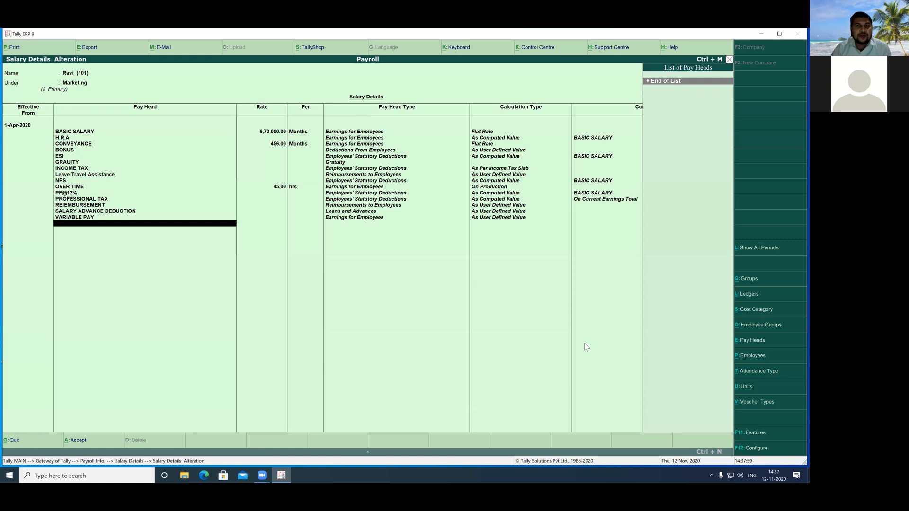
key(Return)
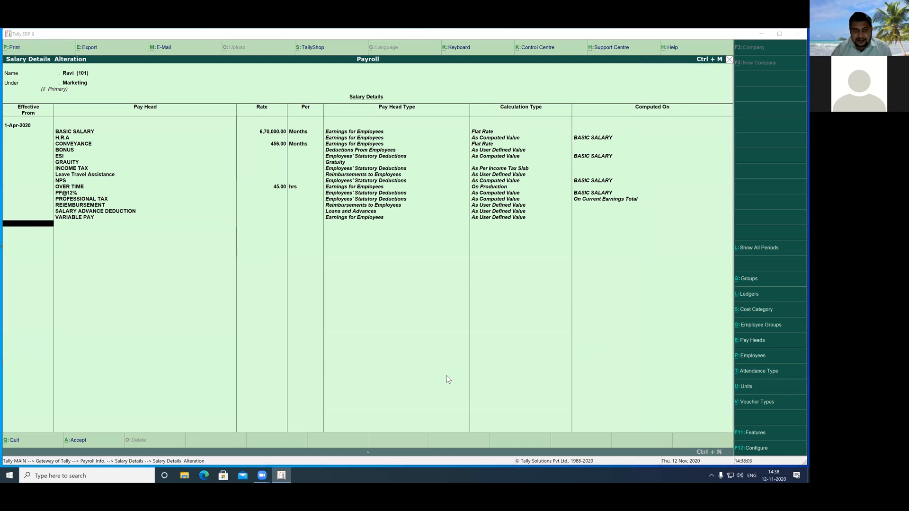
key(Return)
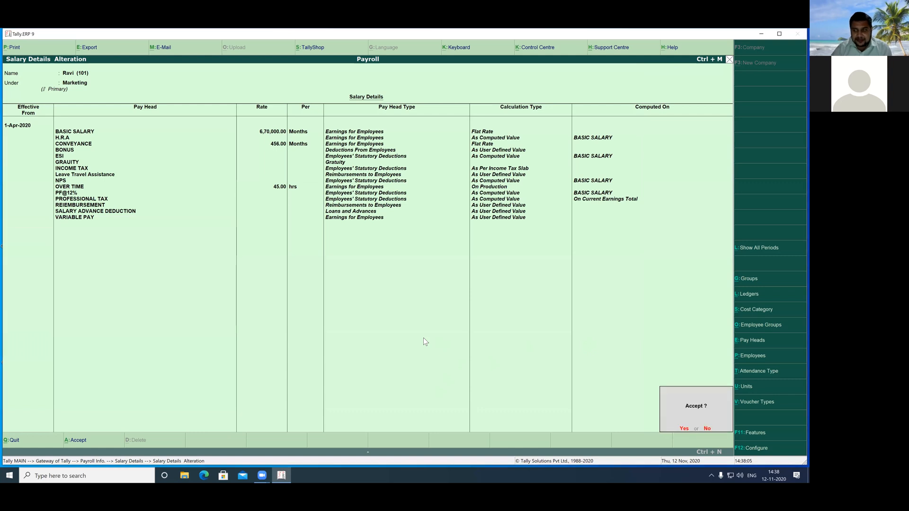
key(y)
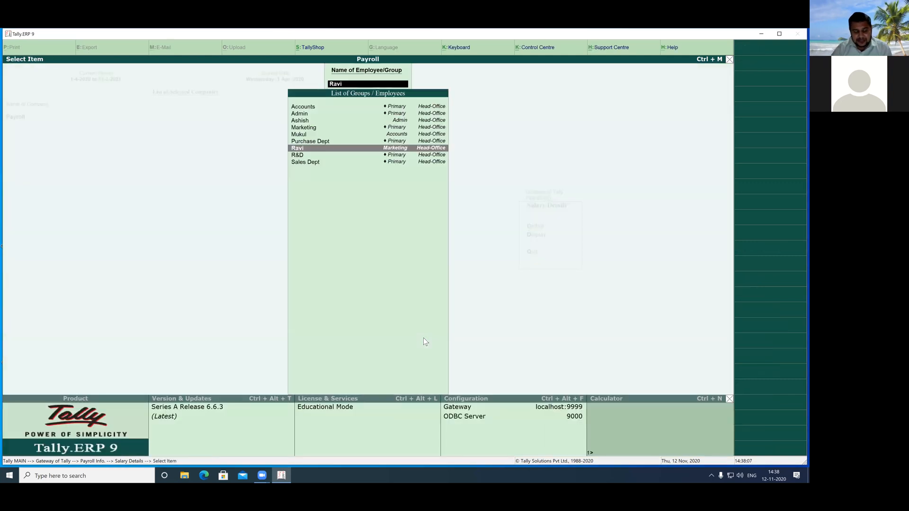
Step: Leave the salary details and open the list of payroll voucher types for alteration
key(Escape)
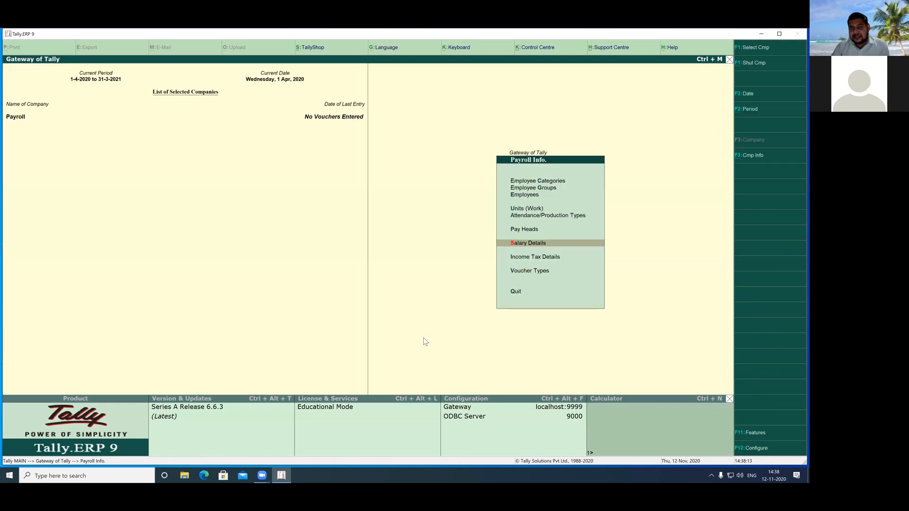
key(Down)
key(Down)
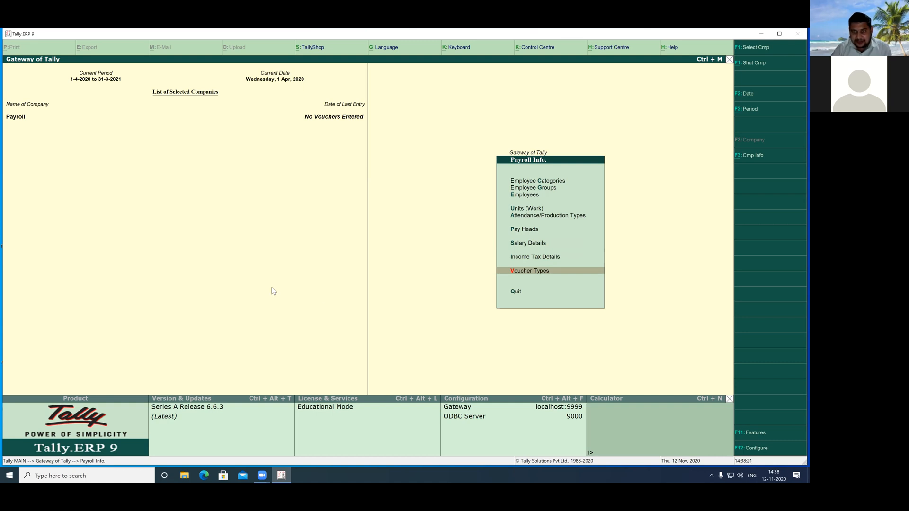
key(Return)
key(Down)
key(Down)
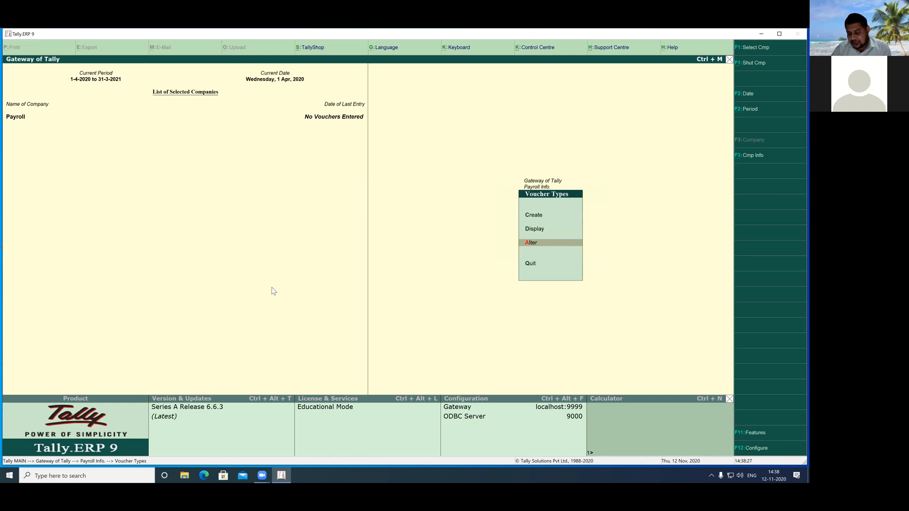
key(Return)
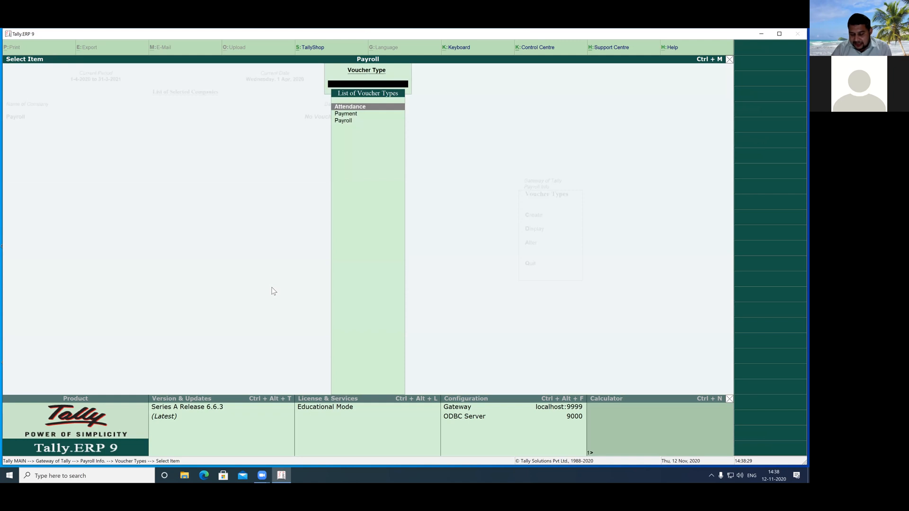
Step: Open the Payroll voucher type for alteration
key(Down)
key(Down)
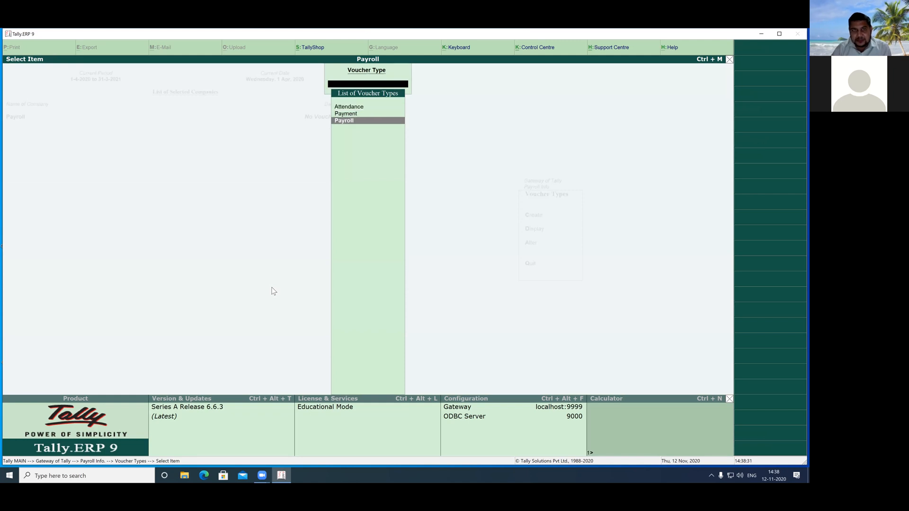
key(Return)
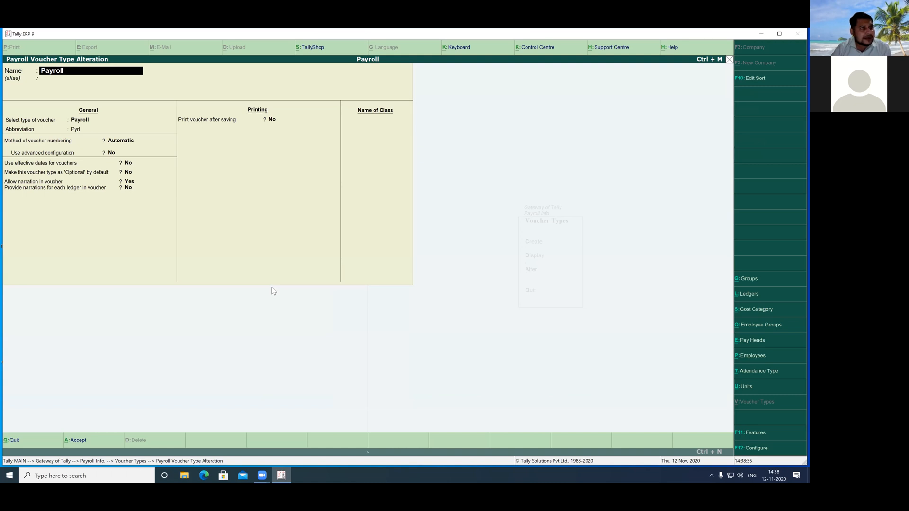
Step: Keep the Payroll voucher type's general and printing settings, including Automatic numbering, and go on to its class names
key(Return)
key(Return)
key(Return)
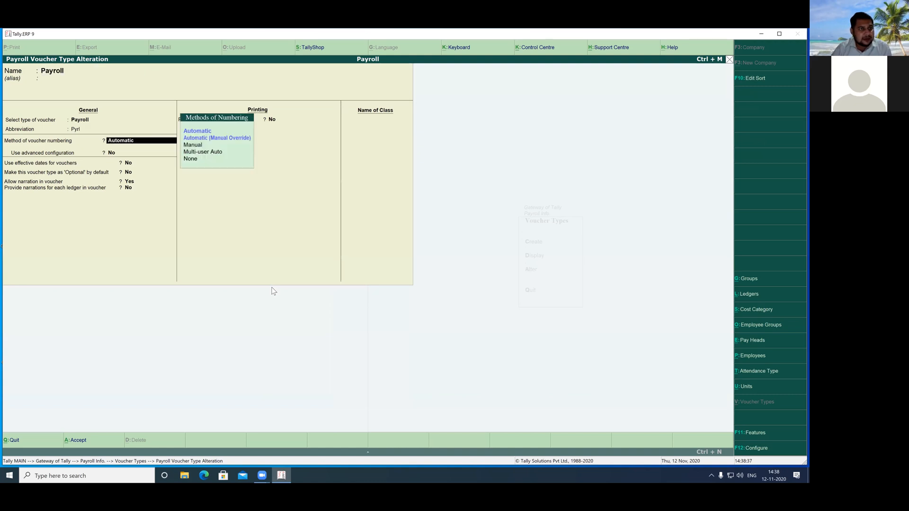
key(Return)
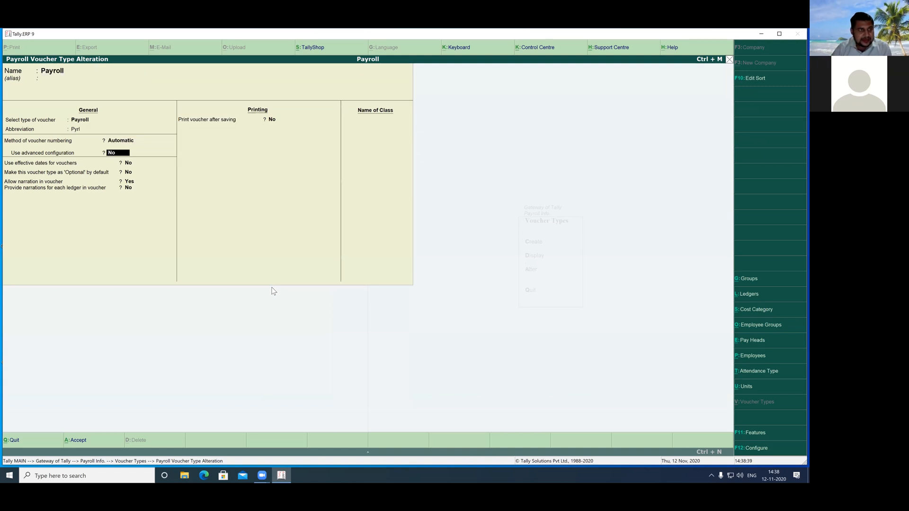
key(Return)
key(Return)
key(Return)
key(Return)
key(Return)
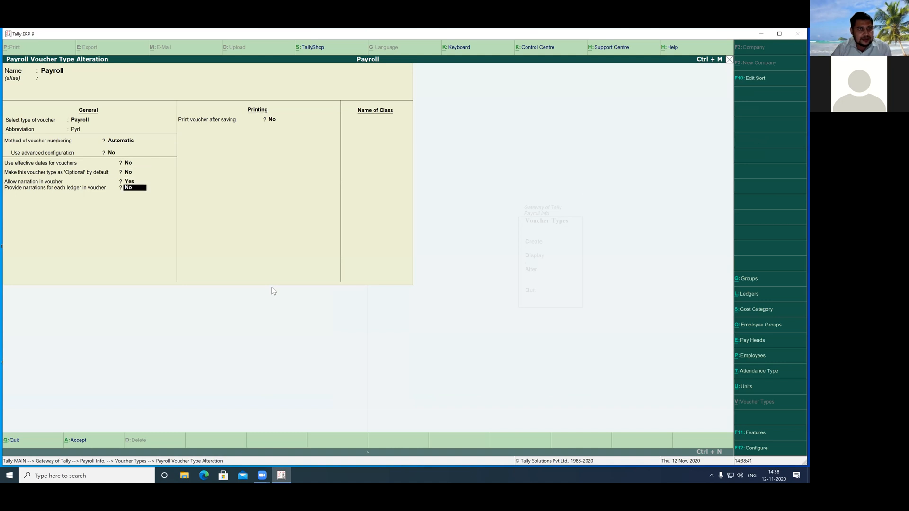
key(Return)
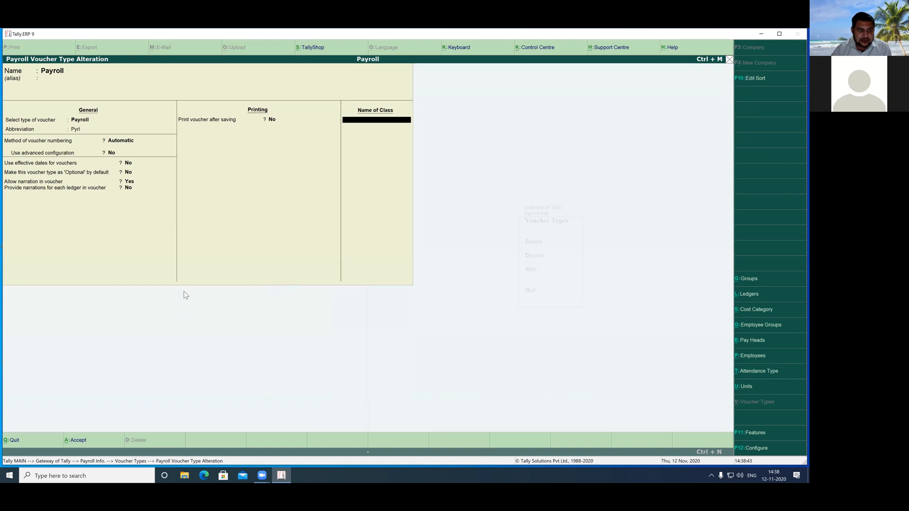
Step: Add a voucher class named Staff Salary to the Payroll voucher type
drag(329, 101, 450, 138)
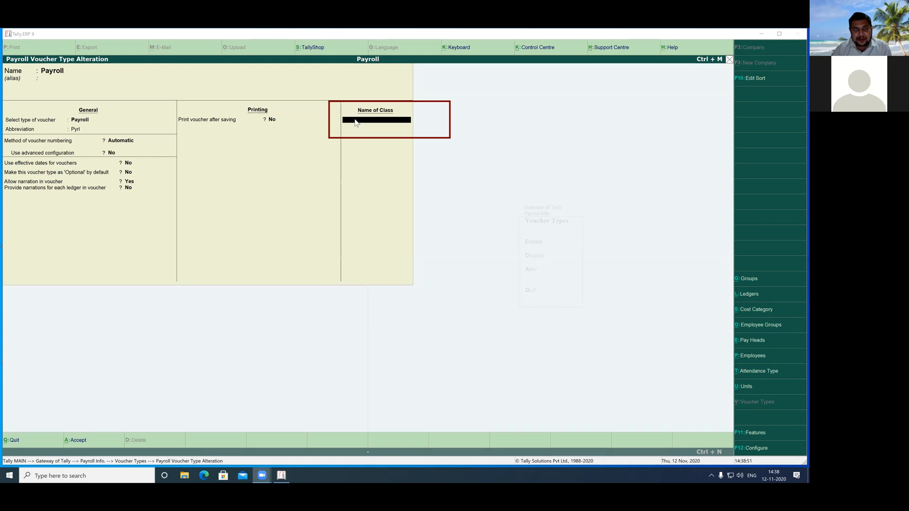
click(379, 126)
text(Staff)
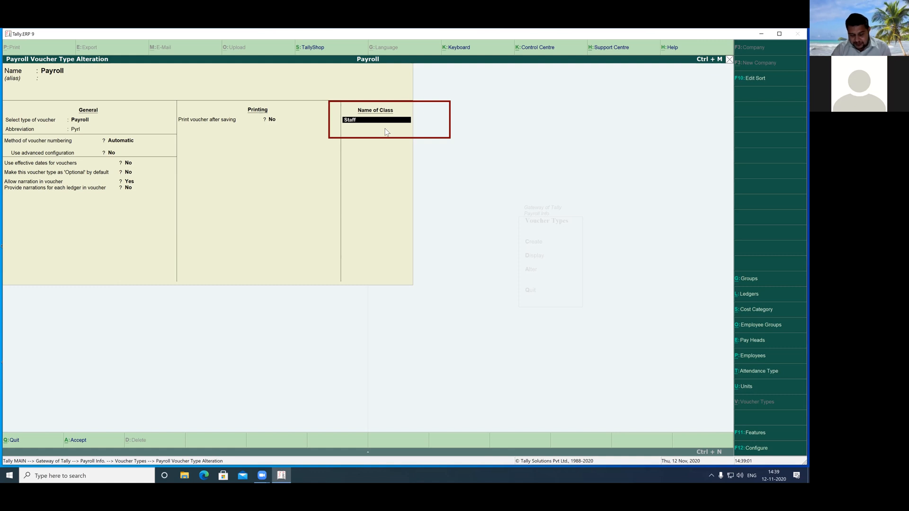
text(lary)
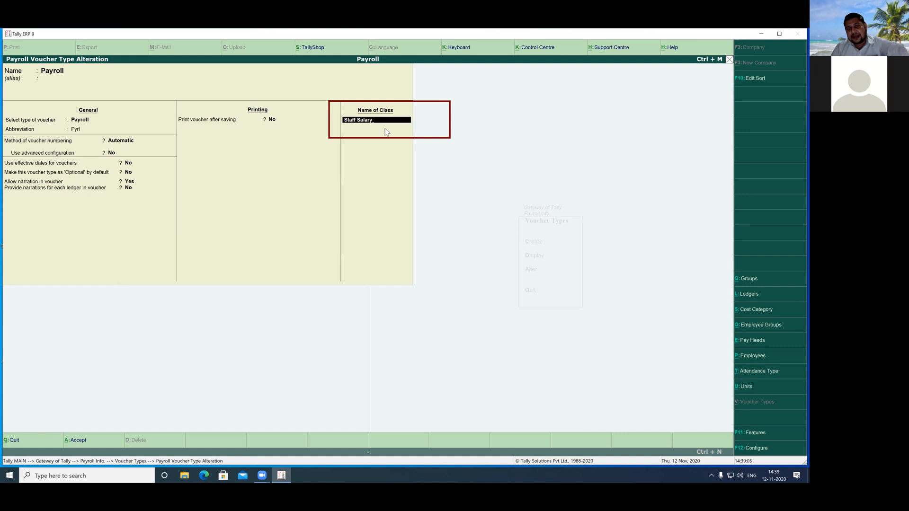
key(Return)
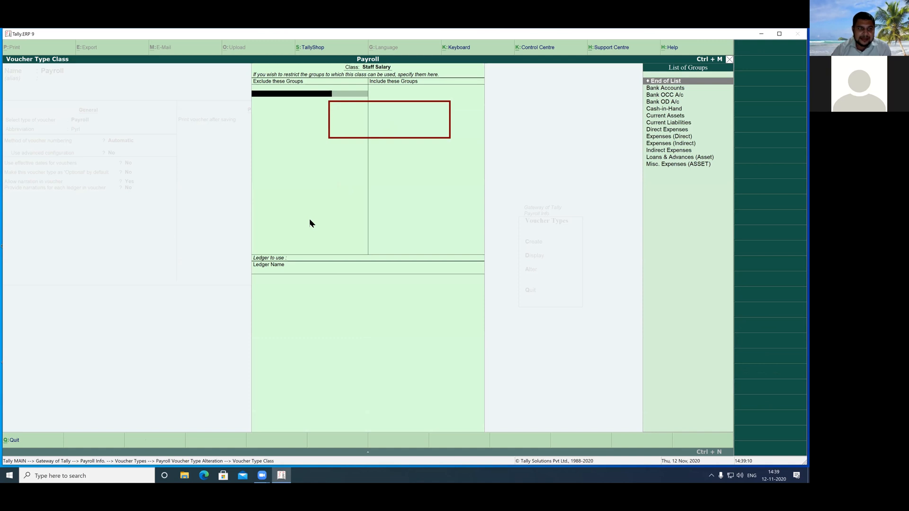
Step: End both the excluded and included group lists of the Staff Salary class without choosing any group
mouse_move(398, 138)
mouse_down()
mouse_move(647, 107)
mouse_move(659, 160)
mouse_move(660, 90)
mouse_move(664, 114)
mouse_up()
click(665, 105)
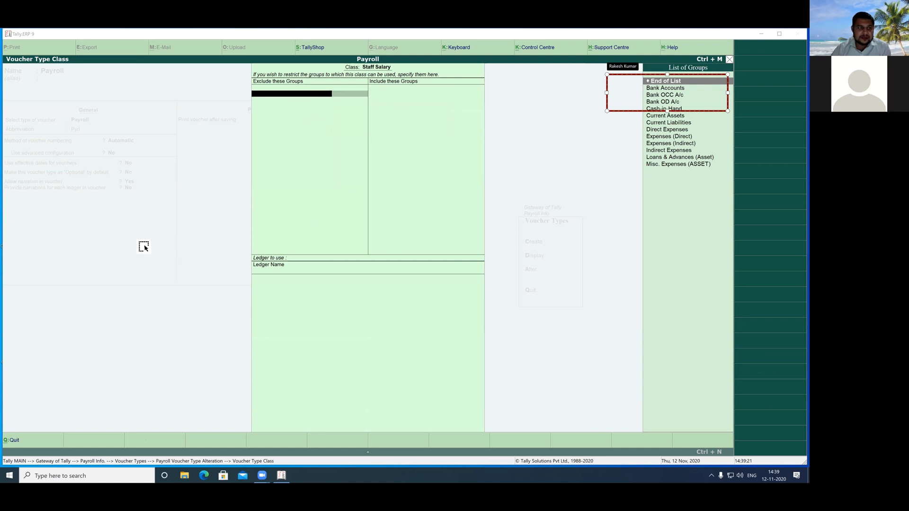
click(294, 103)
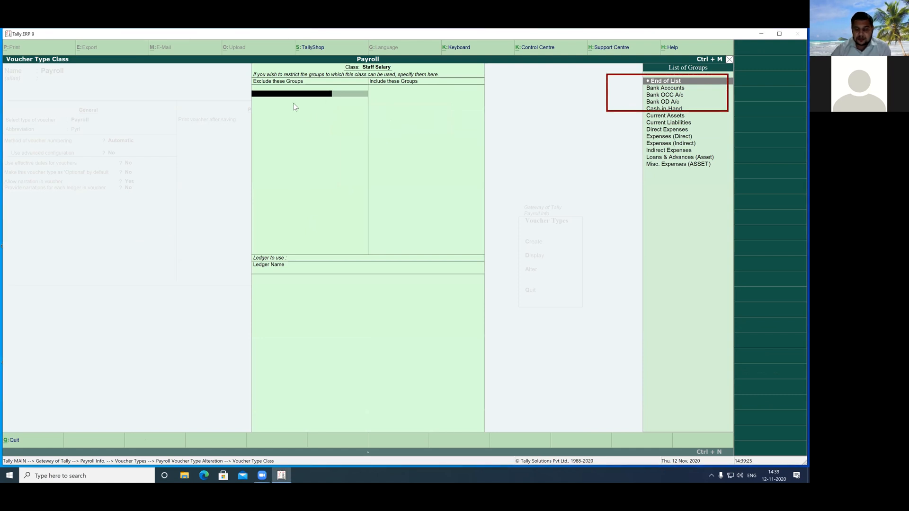
key(Return)
key(Return)
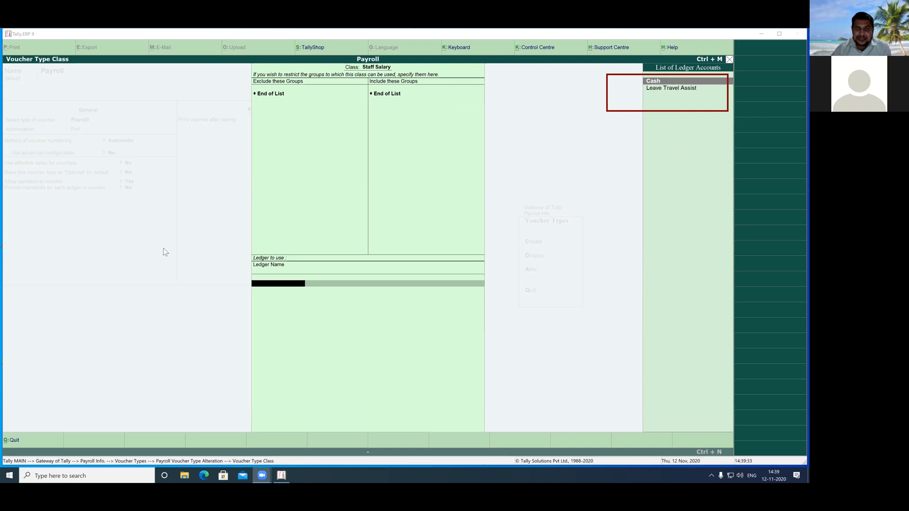
Step: Start creating a new ledger named Salary Payble for the ledger to use in the Staff Salary class
drag(280, 296, 234, 300)
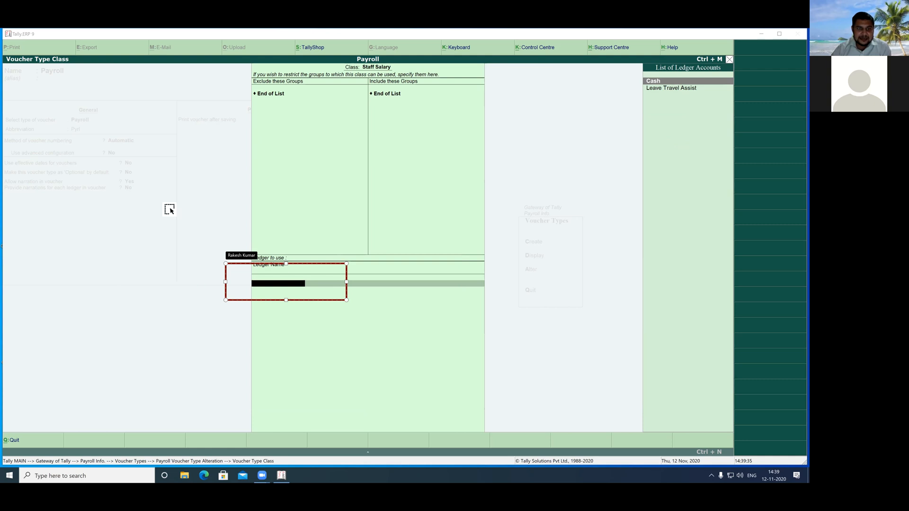
click(280, 256)
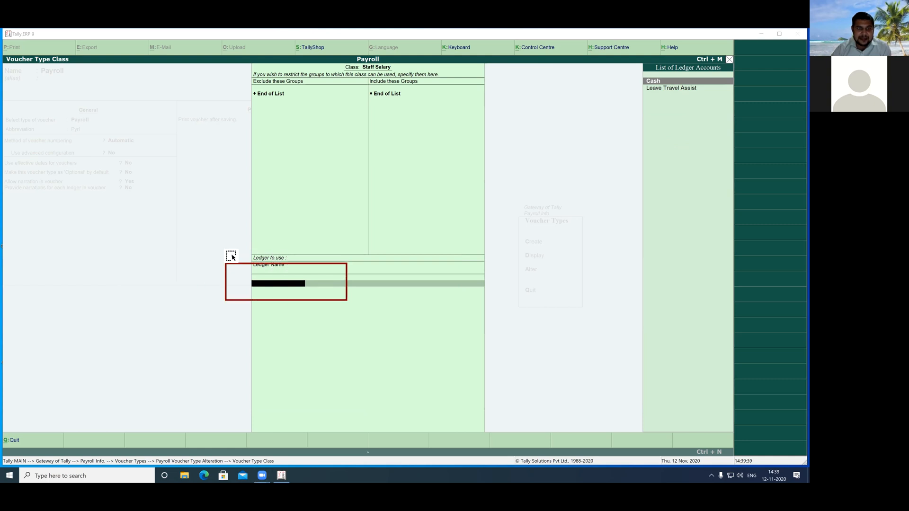
drag(238, 264, 238, 255)
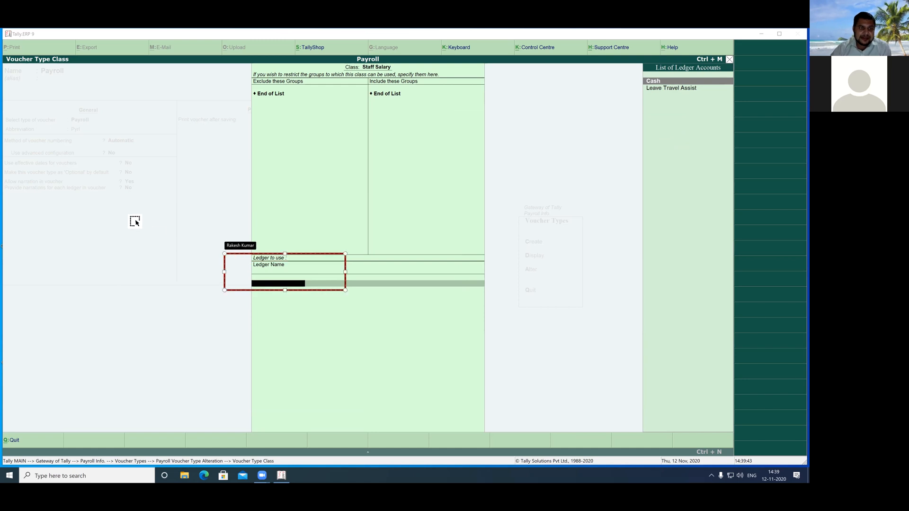
click(260, 287)
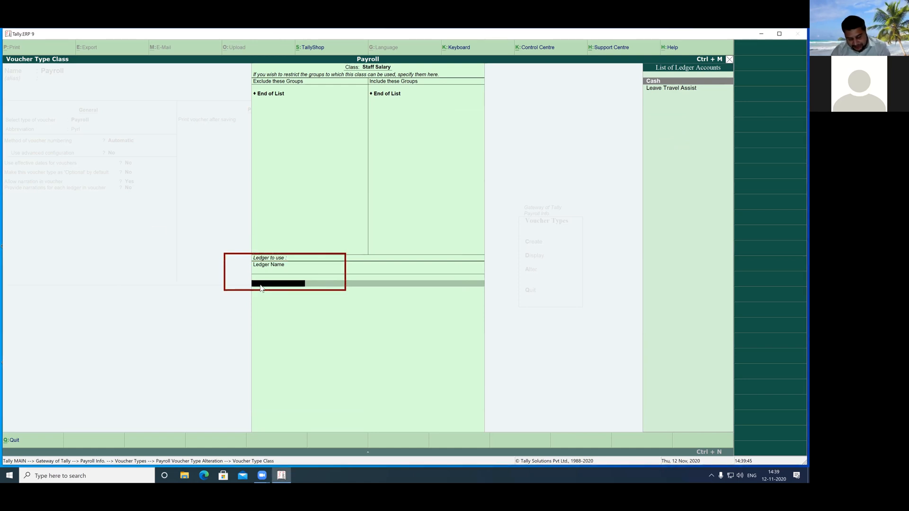
key(alt+c)
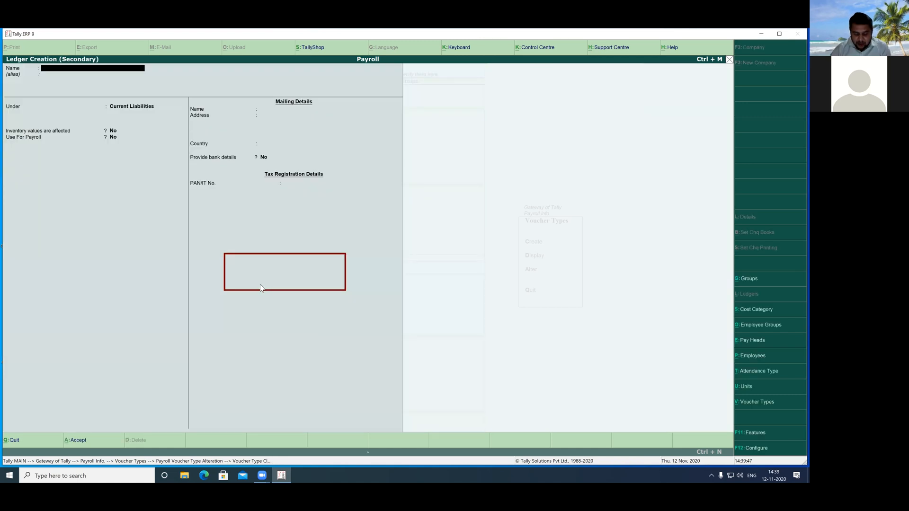
text(Salary P)
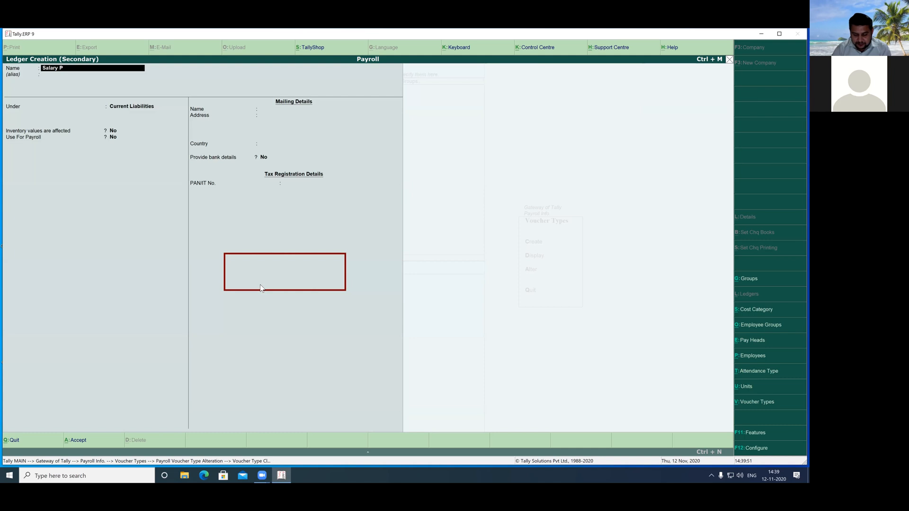
text(ayble)
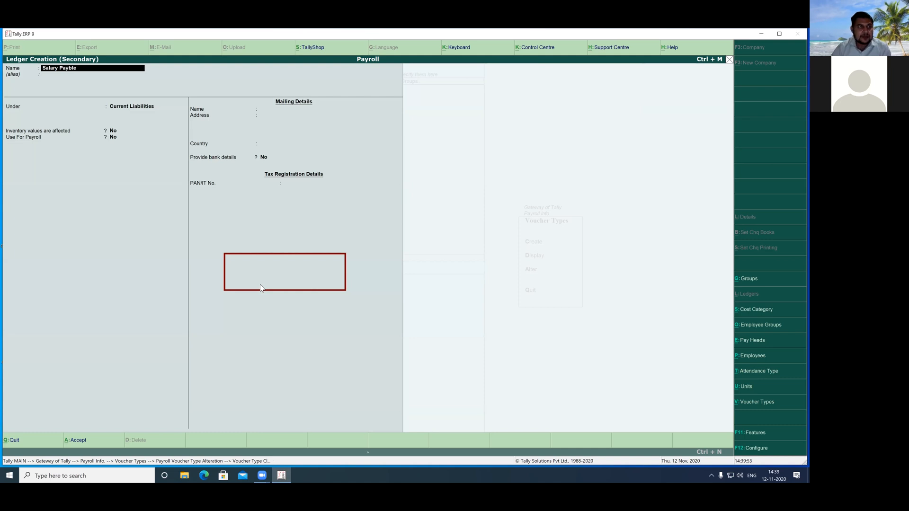
key(Return)
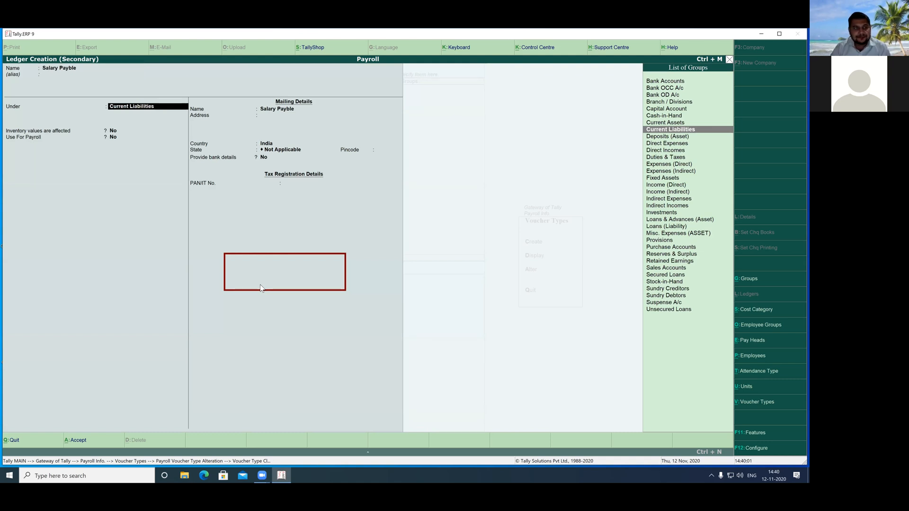
Step: Place the Salary Payble ledger under Current Liabilities, leave inventory values unaffected, and set Use For Payroll to Yes
key(Return)
key(Return)
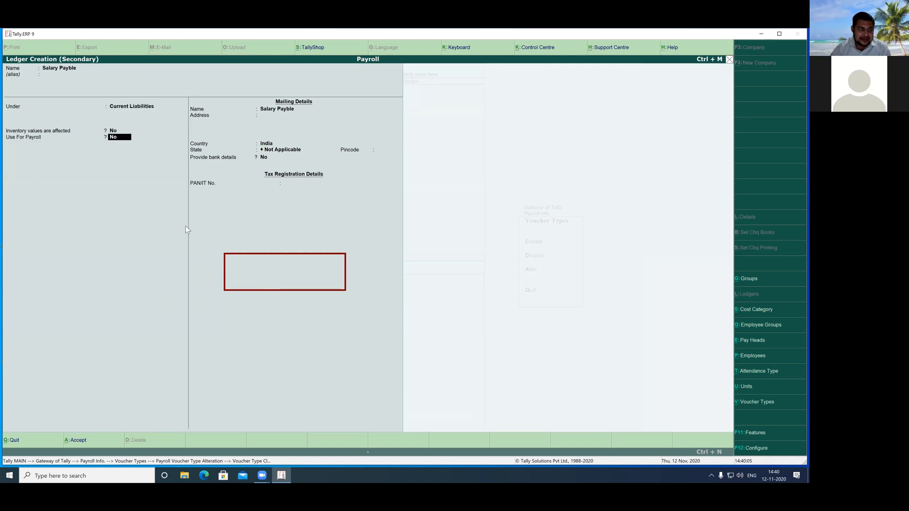
drag(139, 136, 166, 130)
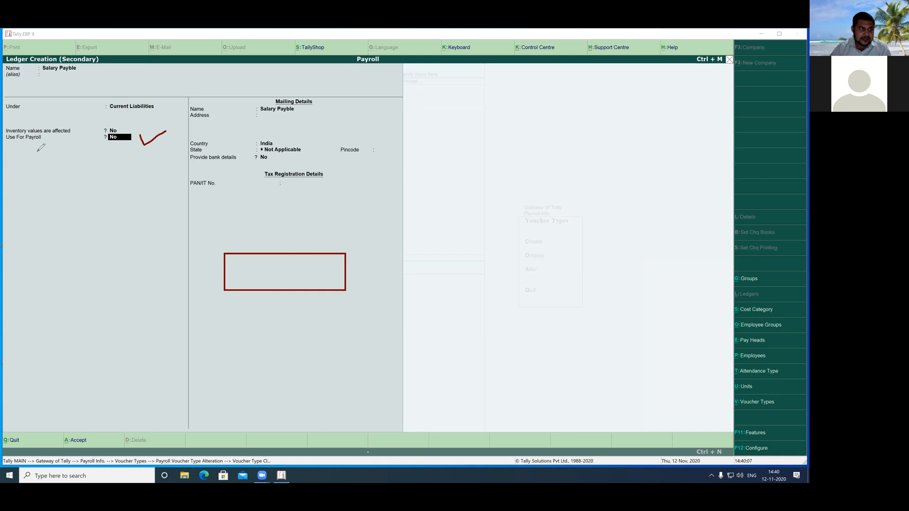
drag(4, 146, 50, 145)
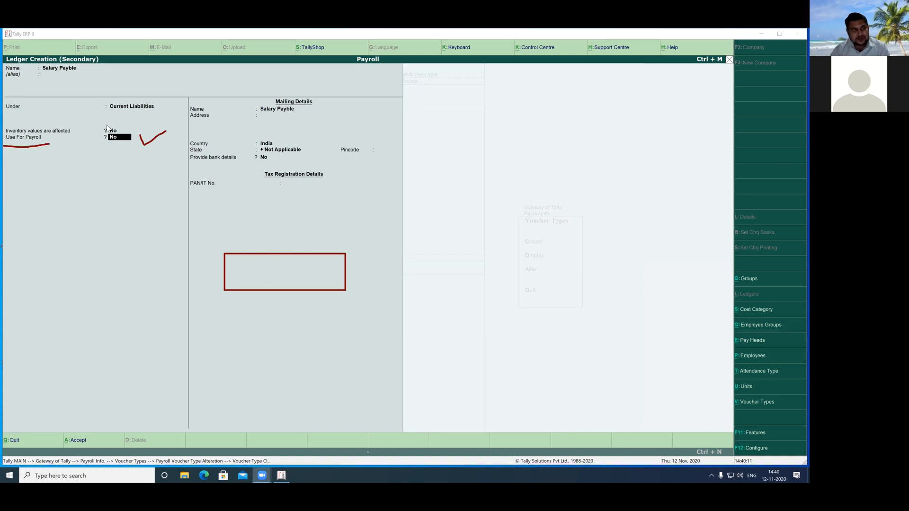
click(113, 139)
text(y)
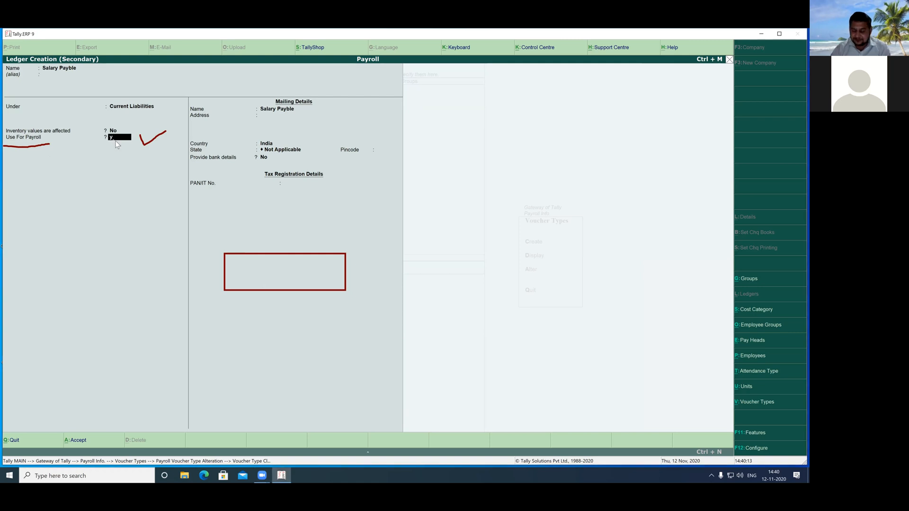
Step: Keep the ledger's default mailing, bank and tax details, and accept the Salary Payble ledger for the Staff Salary class
key(Return)
key(Return)
key(Return)
key(Return)
key(Return)
key(Return)
key(Return)
key(Return)
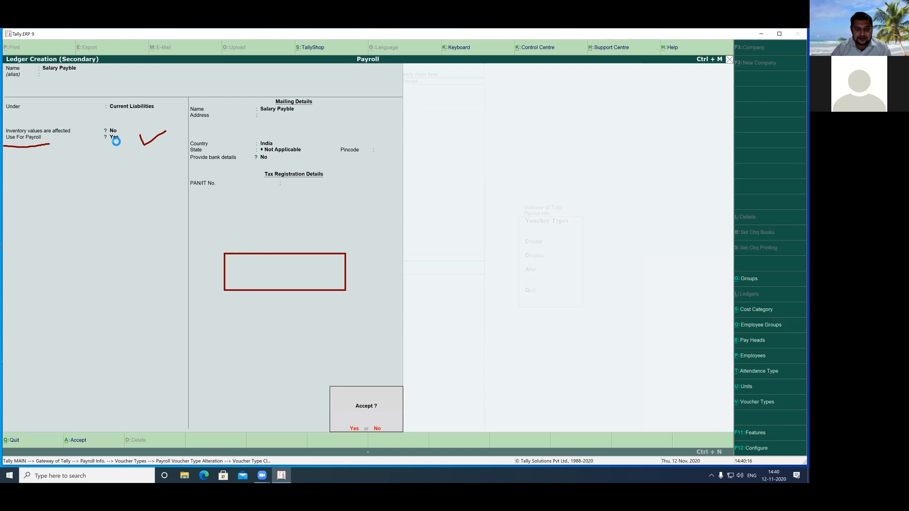
key(Return)
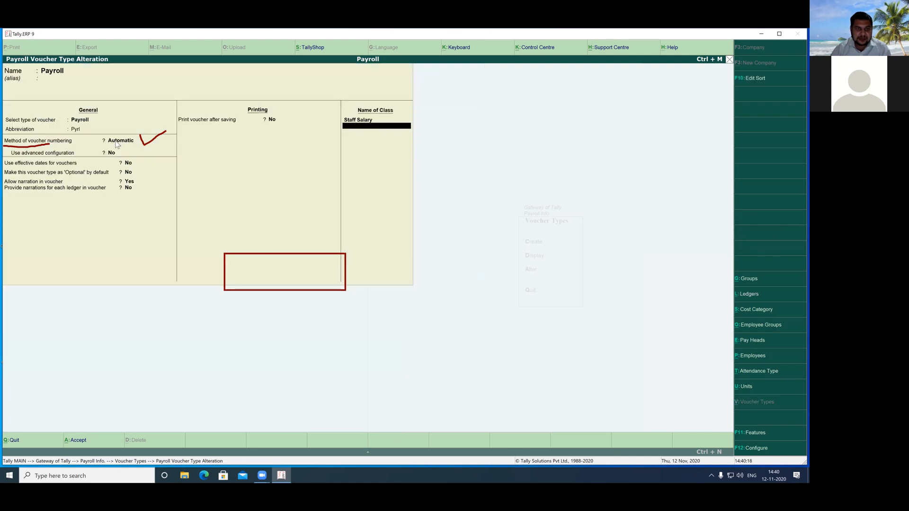
Step: End the class list and accept the altered Payroll voucher type
click(326, 198)
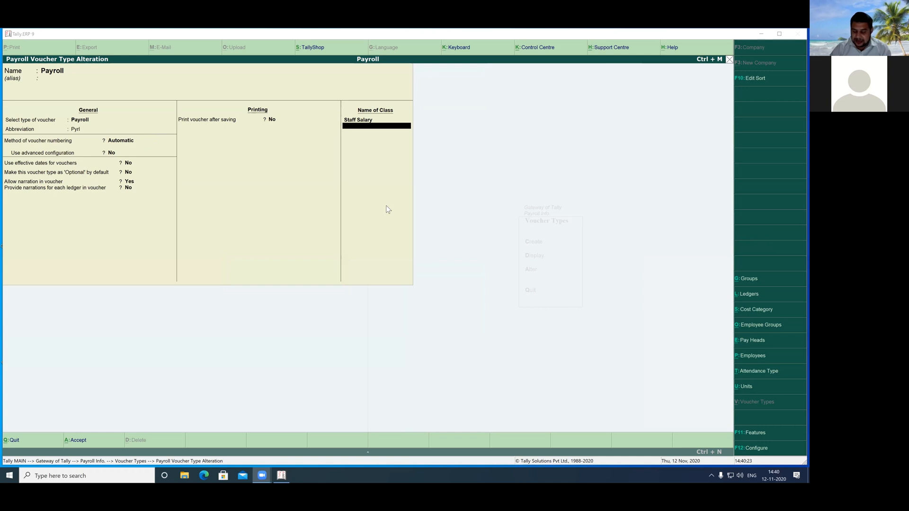
click(388, 185)
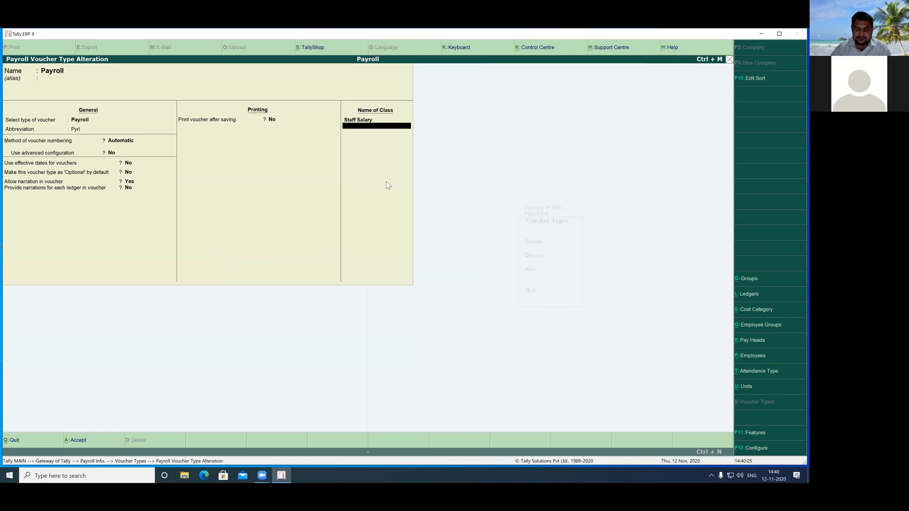
key(Return)
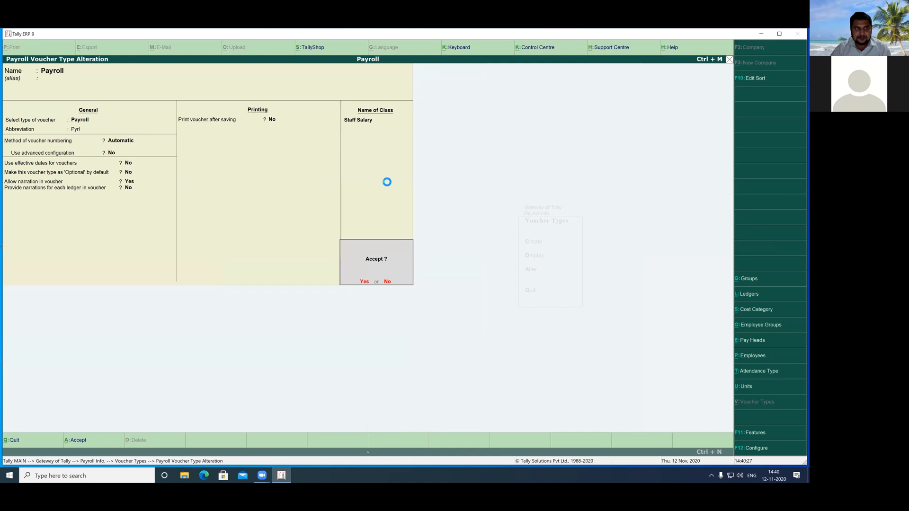
key(Return)
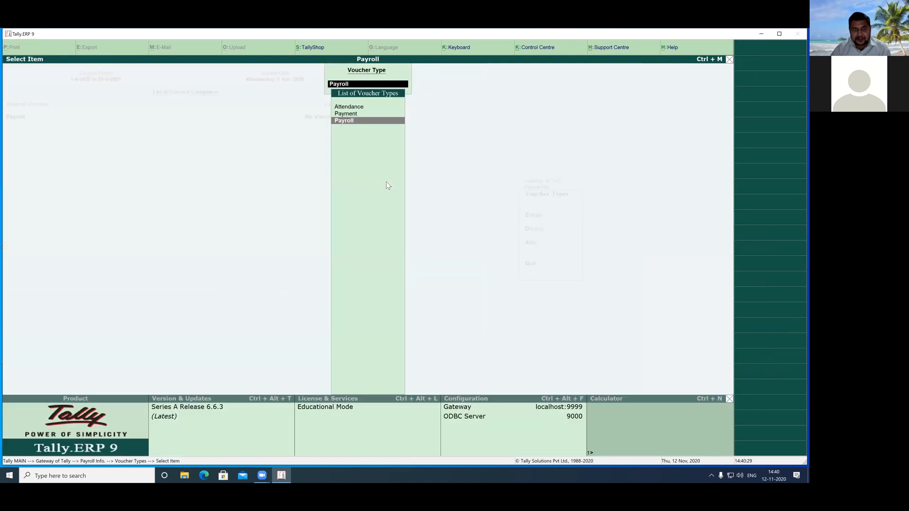
Step: Reopen the Payroll voucher type and check the groups and ledger set in its Staff Salary class
key(Return)
key(Return)
key(Return)
key(Return)
key(Return)
key(Return)
key(Return)
key(Return)
key(Return)
key(Return)
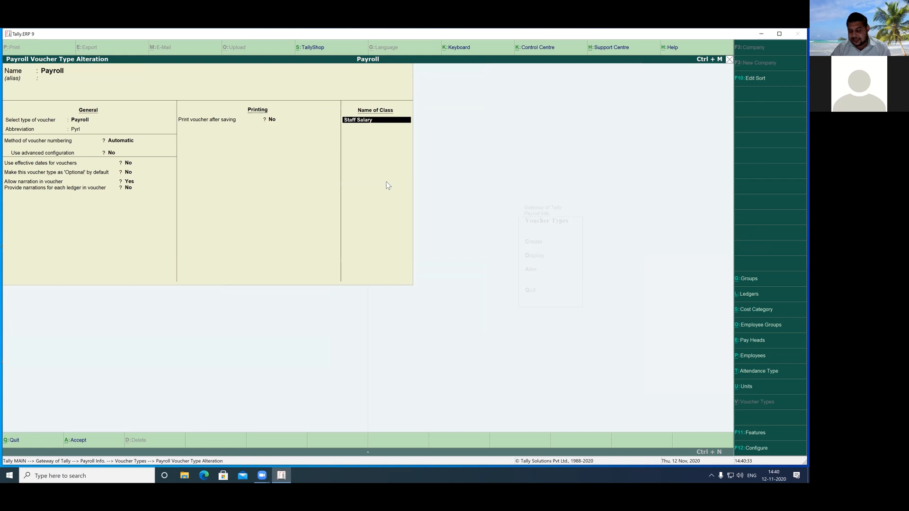
key(Return)
key(Return)
key(Return)
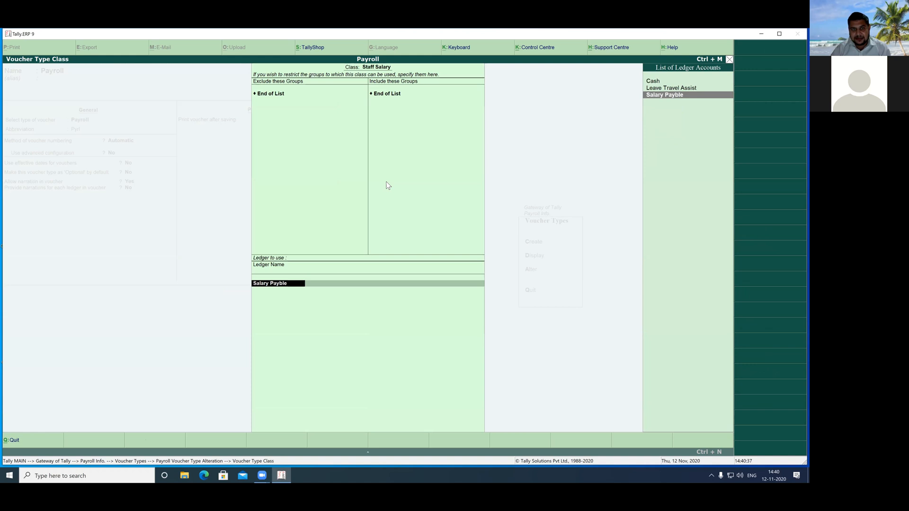
Step: Accept the Staff Salary class and the Payroll voucher type, and return to the Payroll Info options
key(Return)
key(Return)
key(Return)
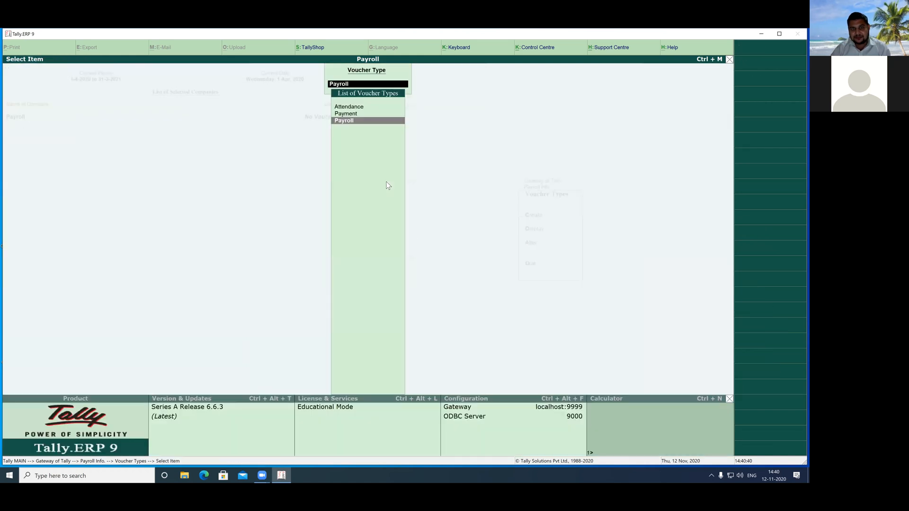
key(Escape)
key(Escape)
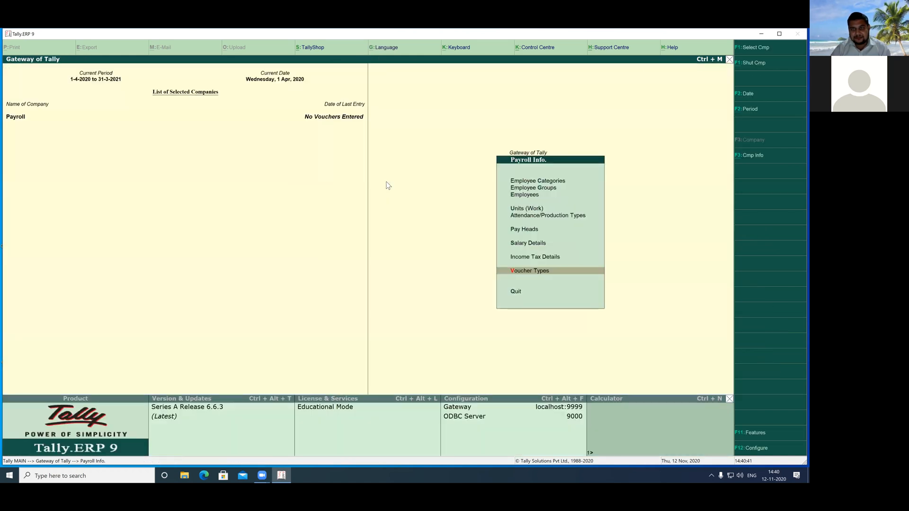
Step: Leave the Payroll Info options and return to the Gateway of Tally
key(Escape)
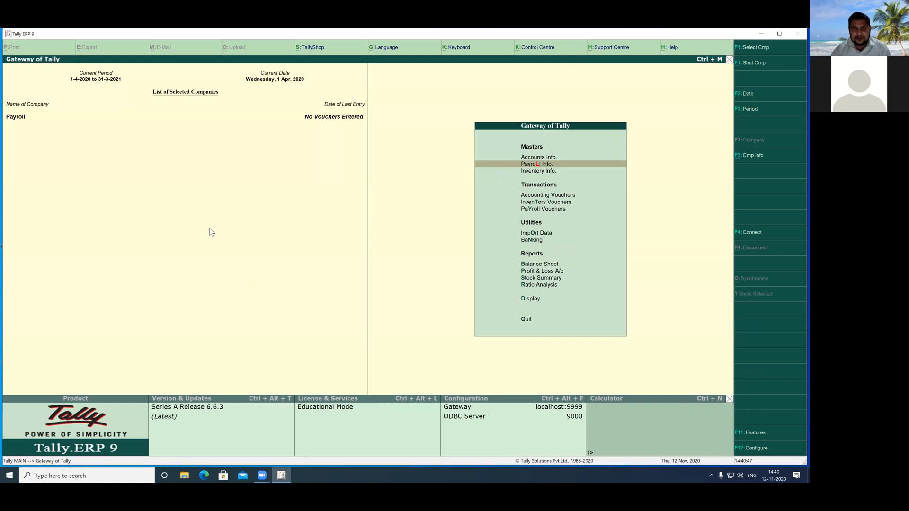
drag(495, 203, 596, 218)
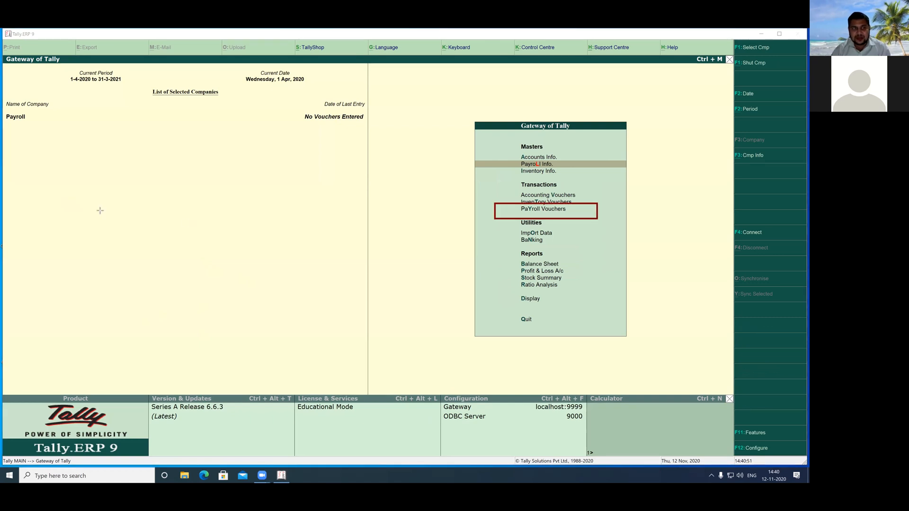
click(523, 208)
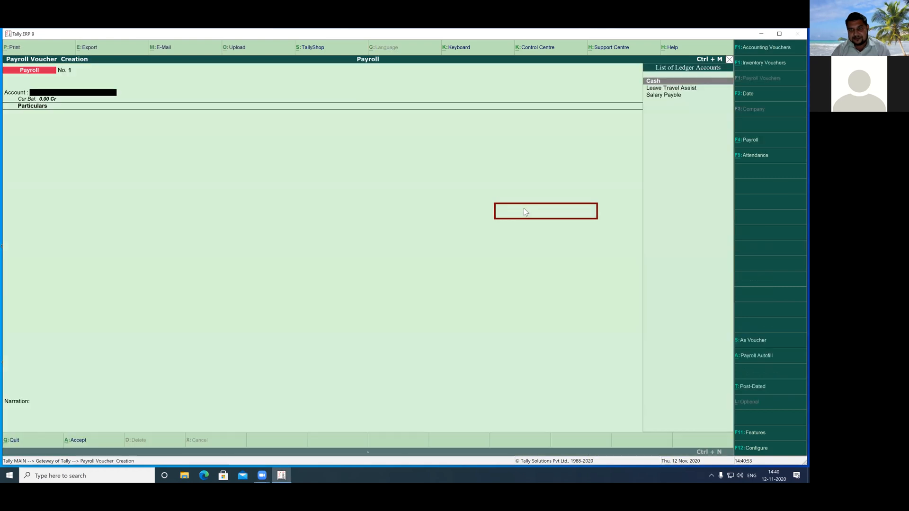
key(Escape)
key(Return)
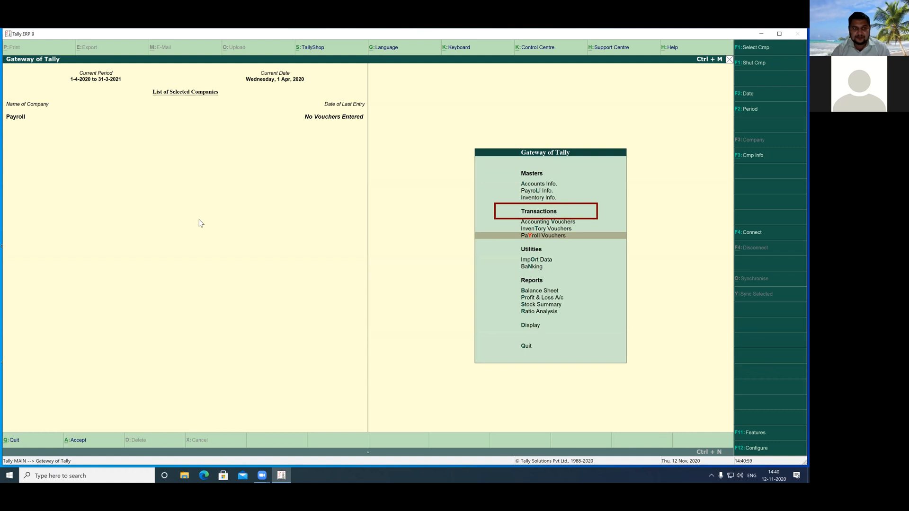
drag(506, 221, 506, 244)
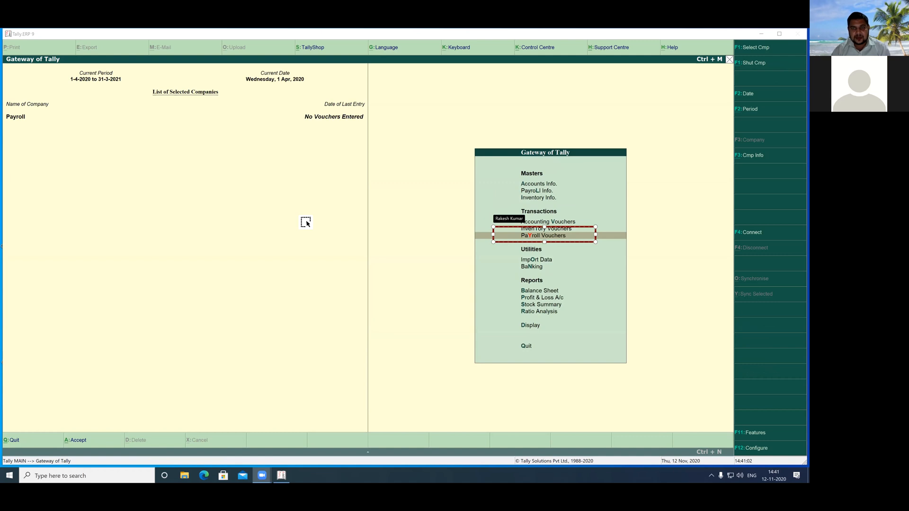
click(336, 226)
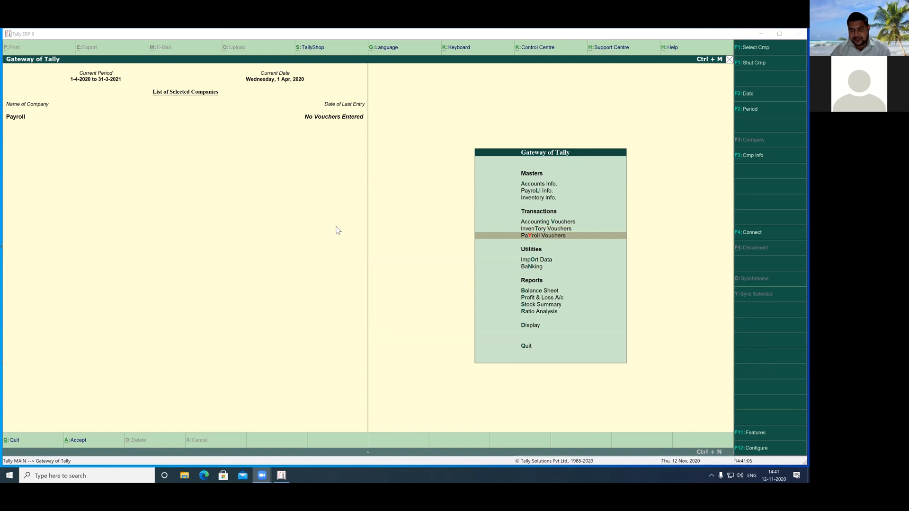
Step: Open payroll voucher entry and switch it to an Attendance voucher
click(509, 237)
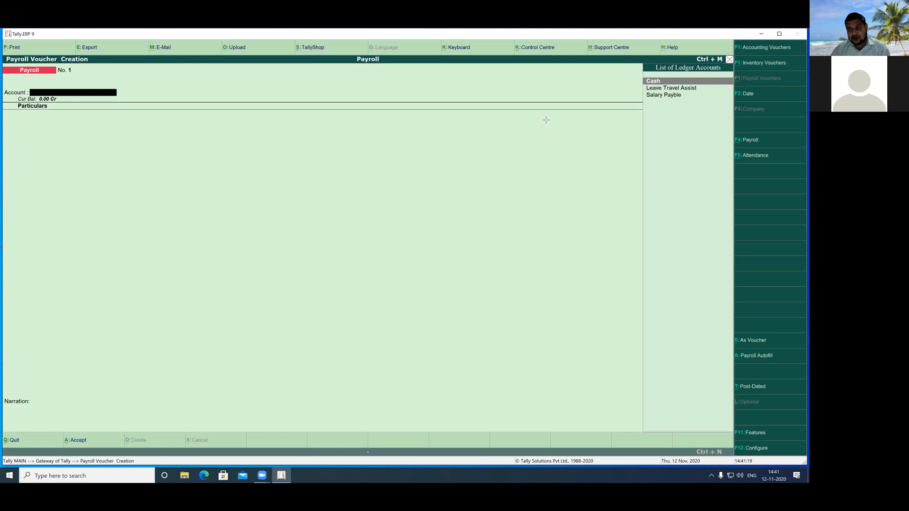
drag(549, 112, 731, 154)
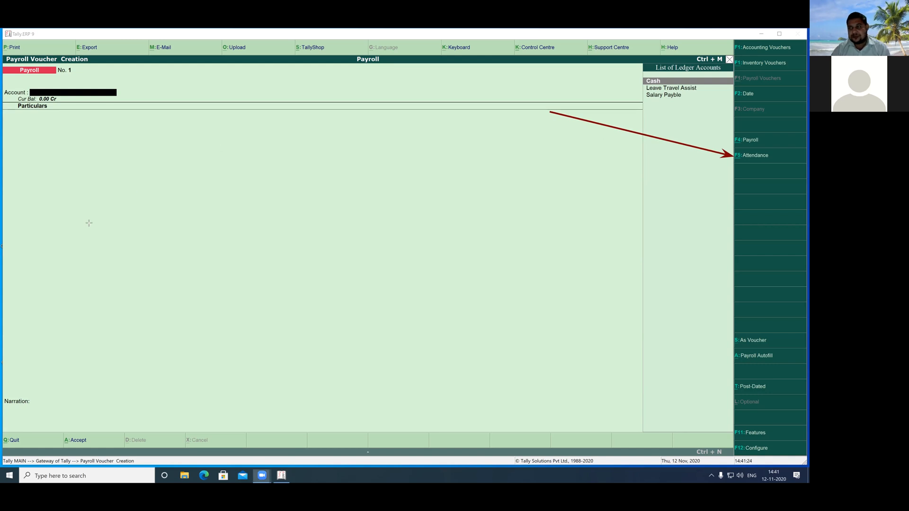
click(754, 156)
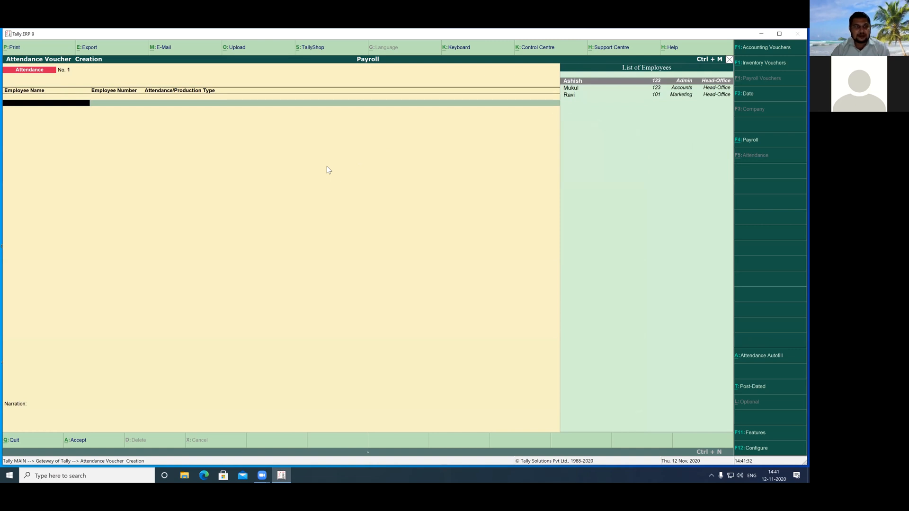
drag(9, 62, 82, 88)
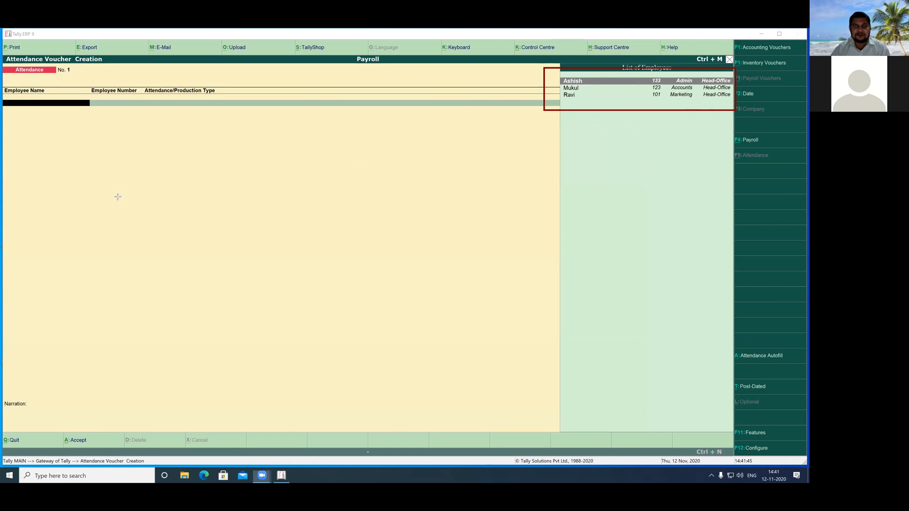
Step: Record 1 day of Sickleave for the Admin group employee on the first line of the attendance voucher
key(Return)
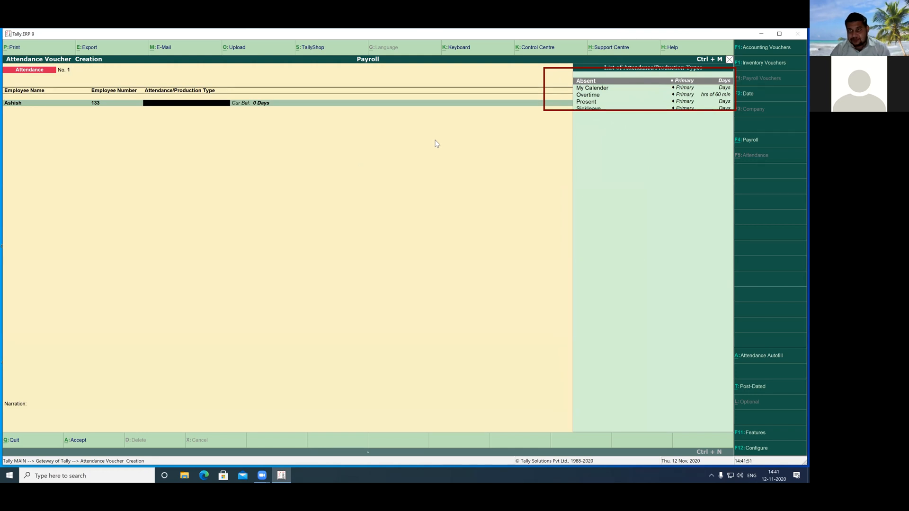
key(Down)
key(Down)
key(Down)
key(Down)
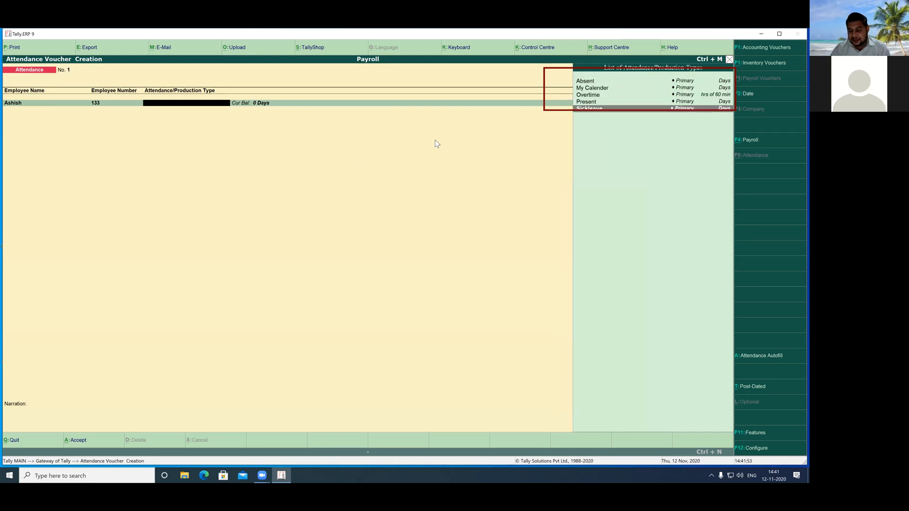
key(Return)
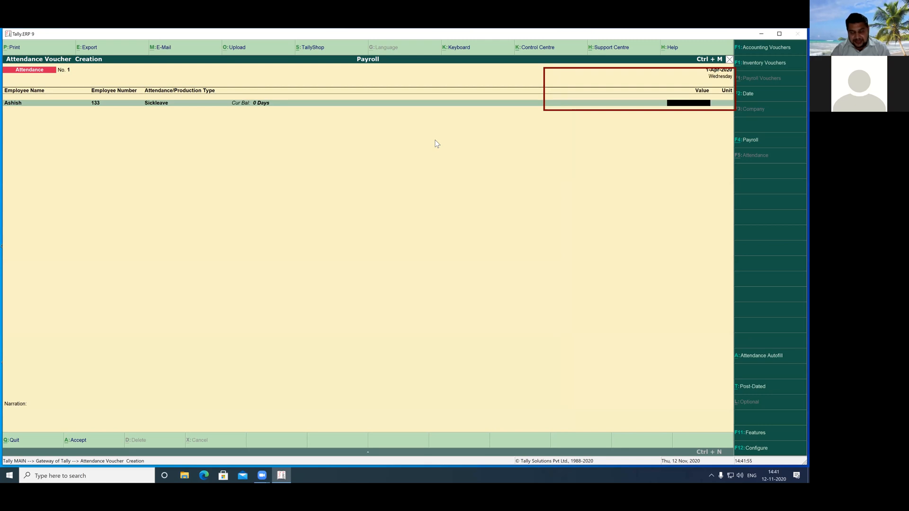
text(1)
key(Return)
Step: Add a line for the same Admin employee with attendance type Absent and a value of 2 days
key(Down)
key(Return)
key(Return)
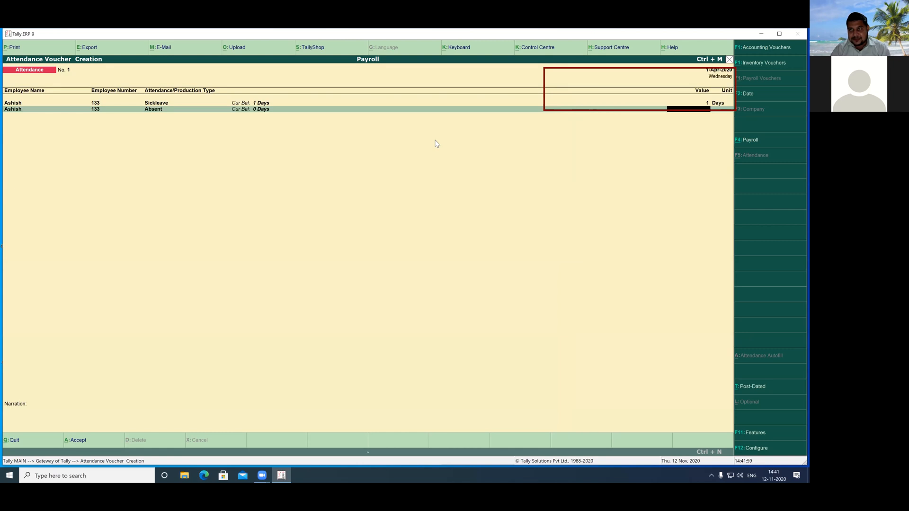
text(2)
key(Return)
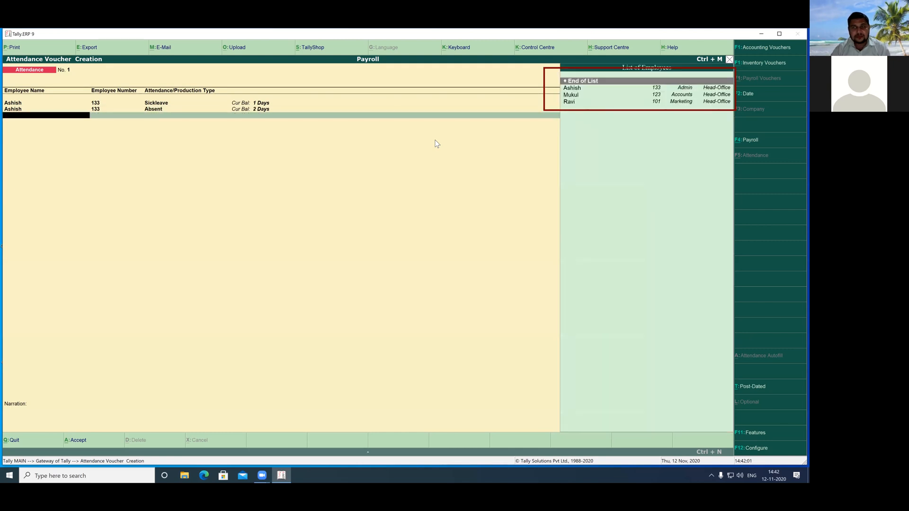
Step: Add a third line for the Admin employee with 20 hours of Overtime
key(Down)
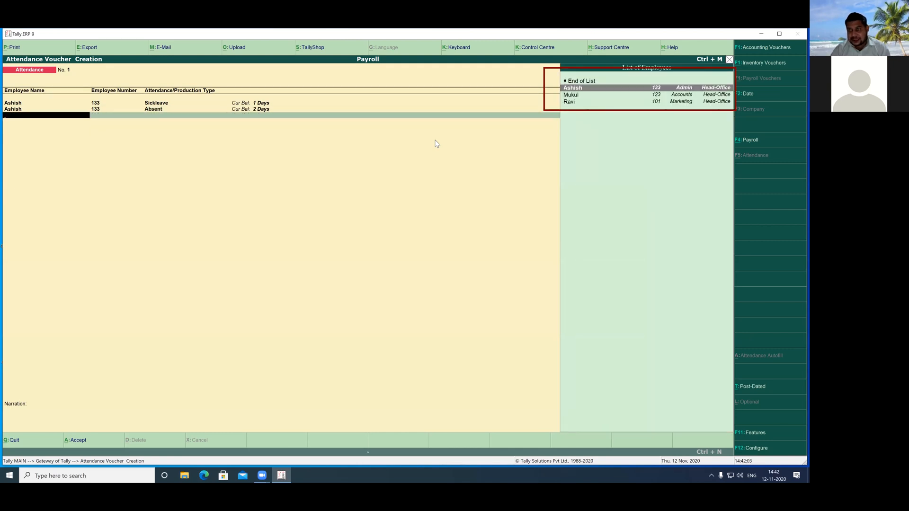
key(Return)
key(Down)
key(Down)
key(Down)
key(Up)
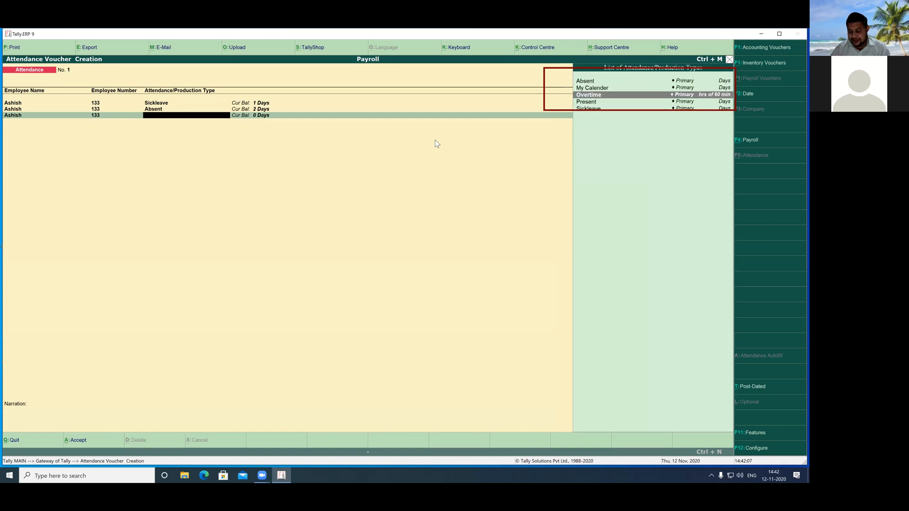
key(Return)
text(20)
key(Return)
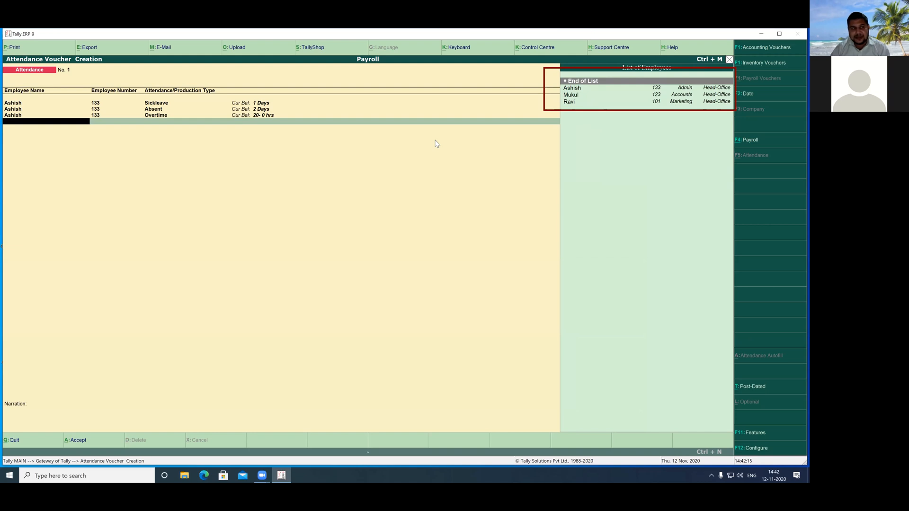
Step: Start a new attendance line for the Accounts group employee
key(Down)
key(Down)
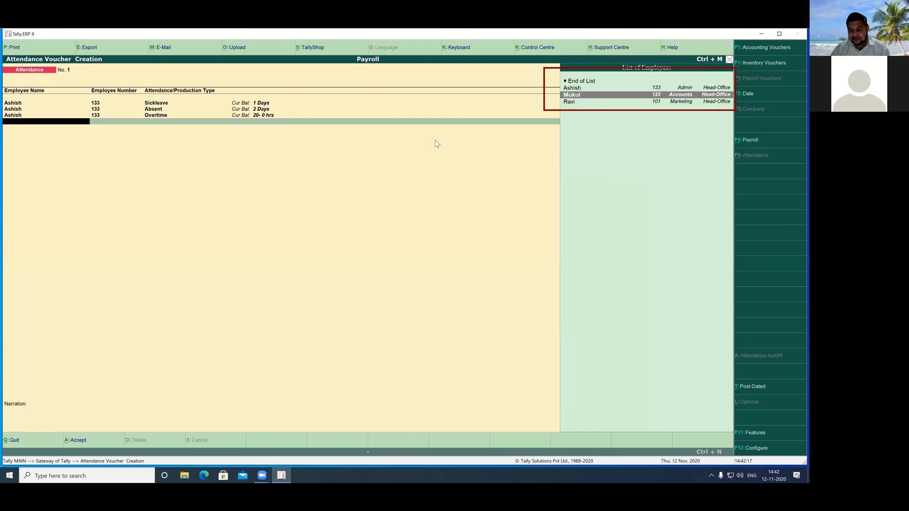
key(Return)
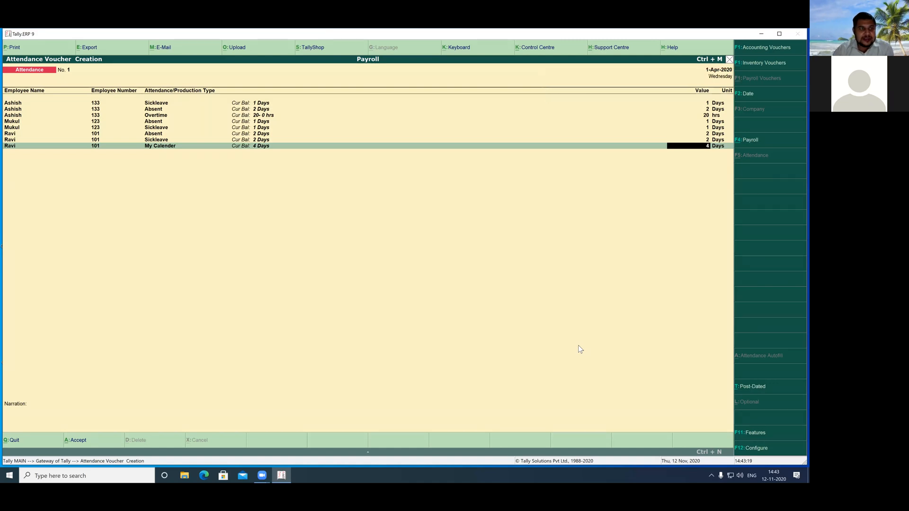
drag(134, 97, 193, 160)
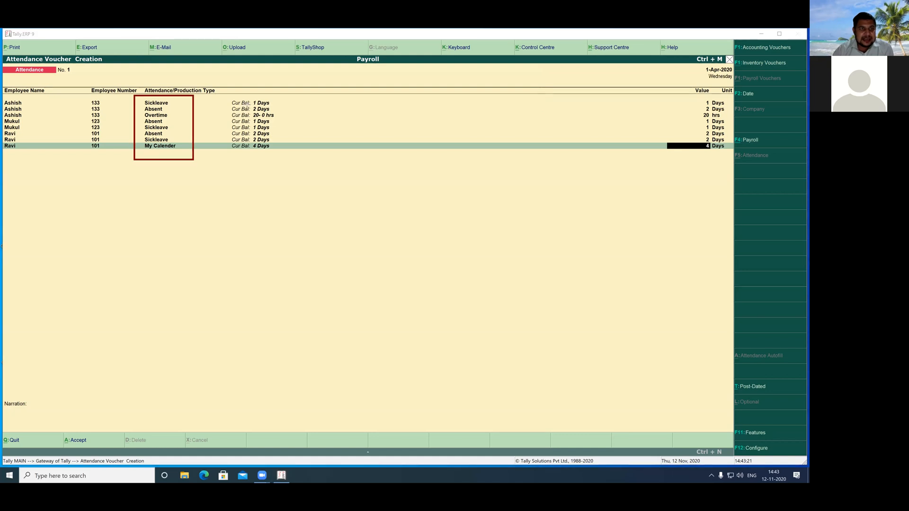
drag(222, 92, 289, 157)
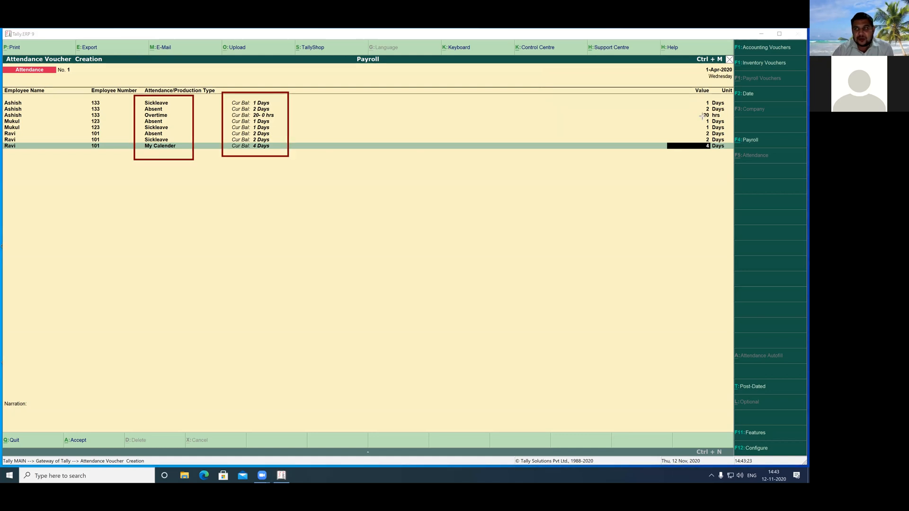
mouse_move(674, 92)
mouse_down()
mouse_move(726, 107)
mouse_move(733, 162)
mouse_up()
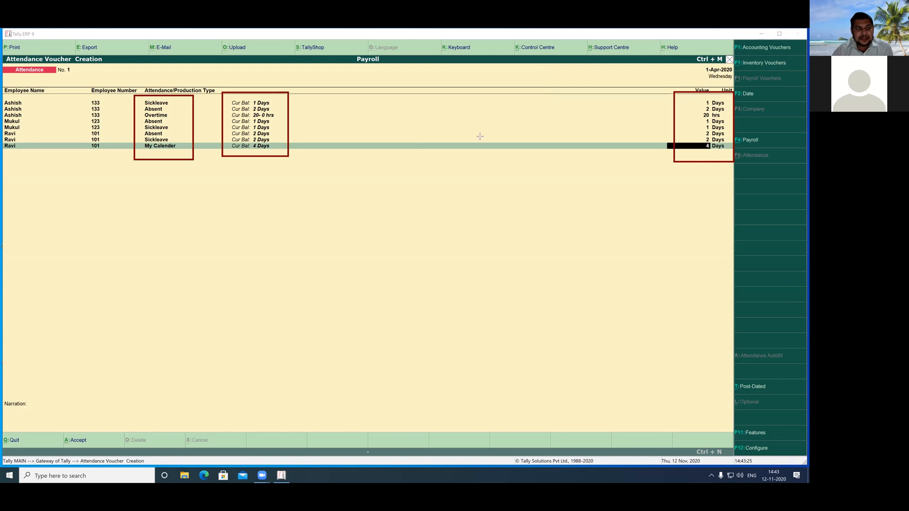
drag(2, 95, 43, 156)
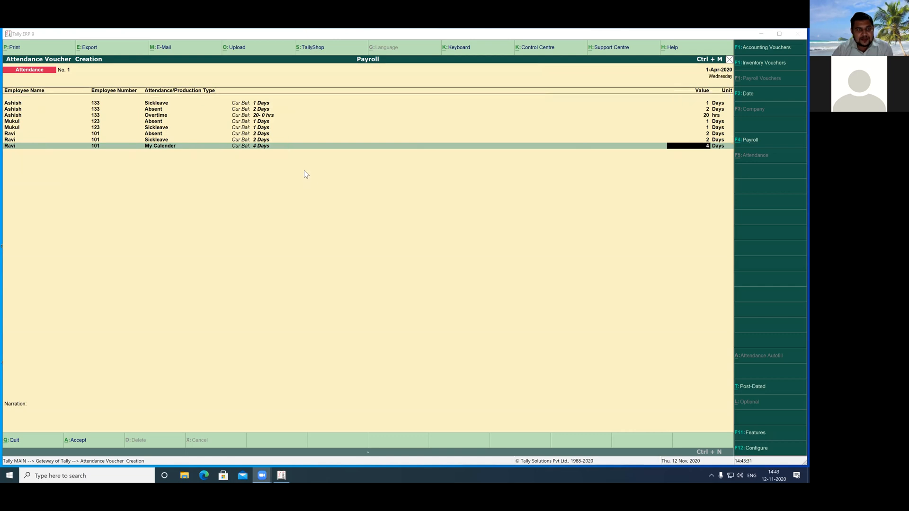
Step: End the employee list after the My Calender line, leave the narration blank, and accept the attendance voucher
key(Return)
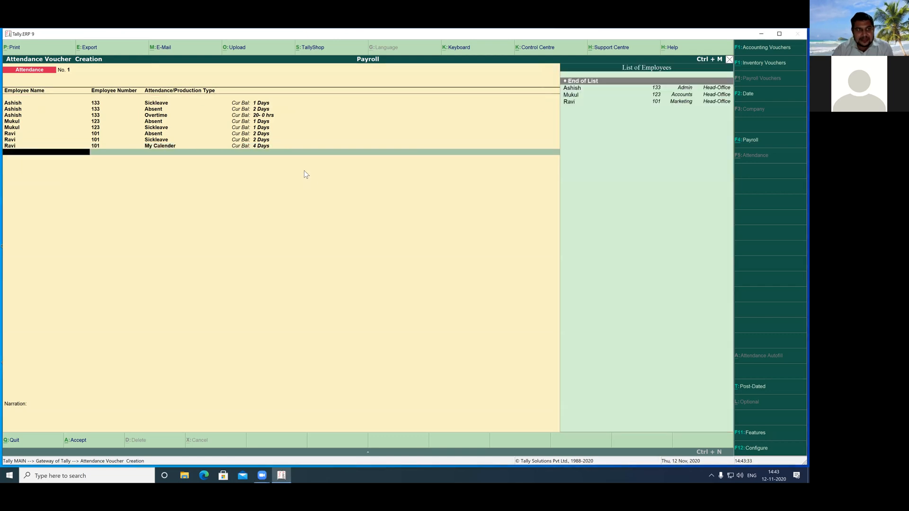
key(Return)
key(Return)
key(Return)
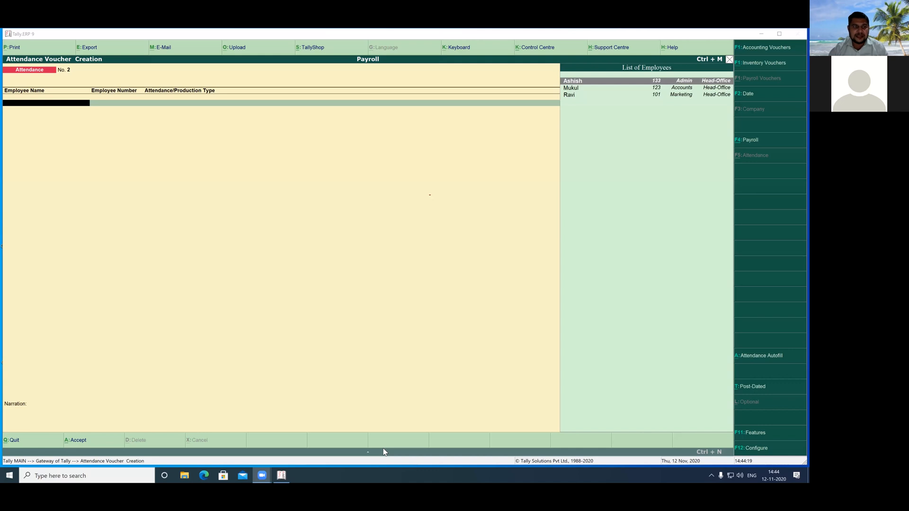
Step: Switch to a Payroll voucher with the Staff Salary class and choose the Head-Office category
mouse_move(643, 121)
mouse_down()
mouse_move(753, 145)
mouse_move(732, 140)
mouse_up()
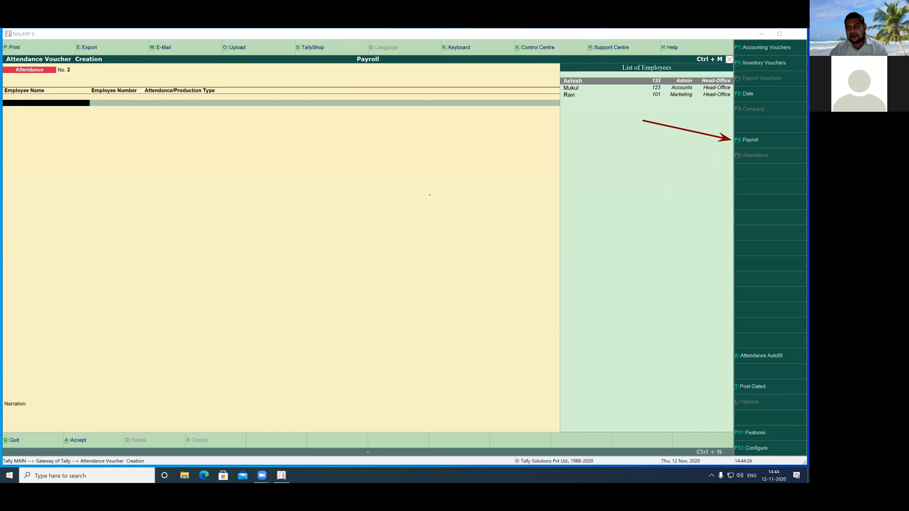
key(F4)
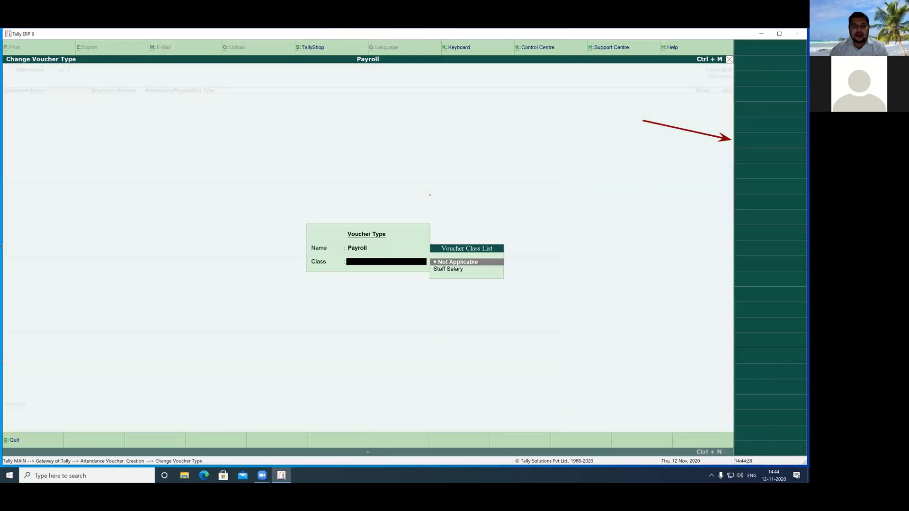
click(441, 270)
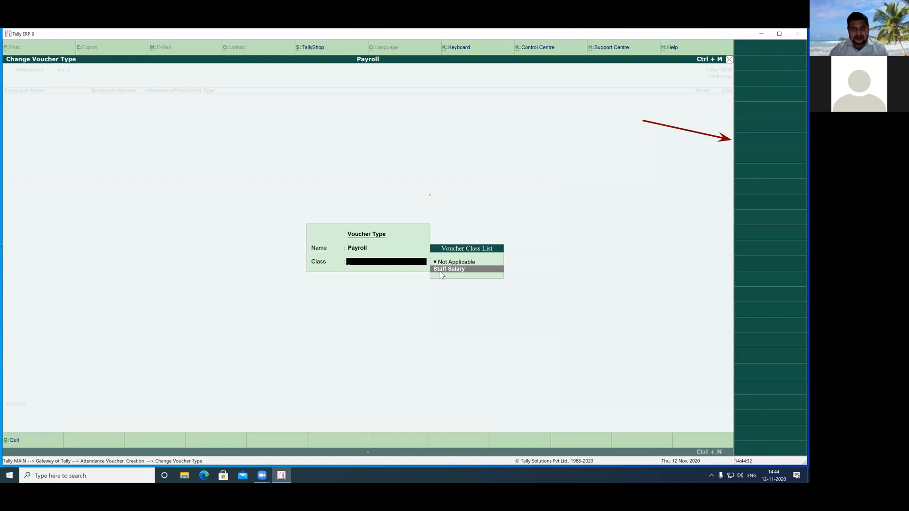
key(Return)
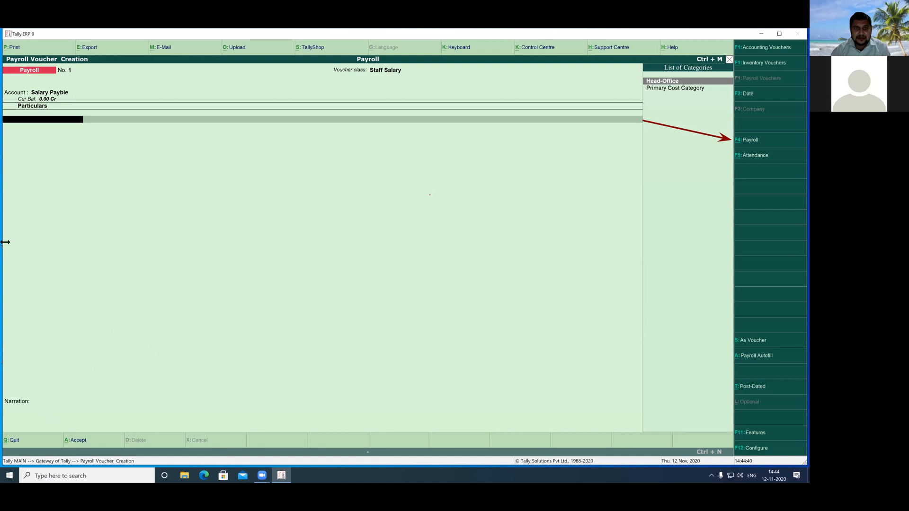
key(Return)
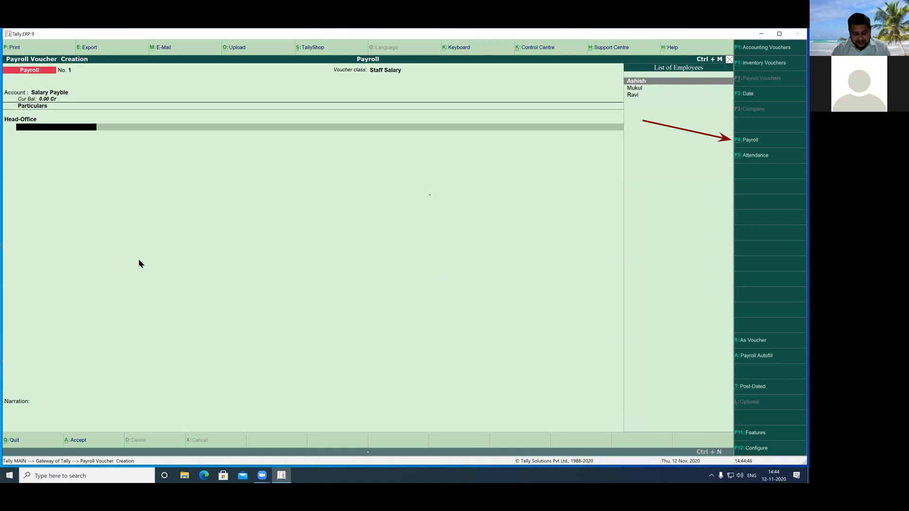
Step: Start Payroll Autofill for the Staff Salary voucher, processing Salary with income tax computed on Declared Value
key(alt+a)
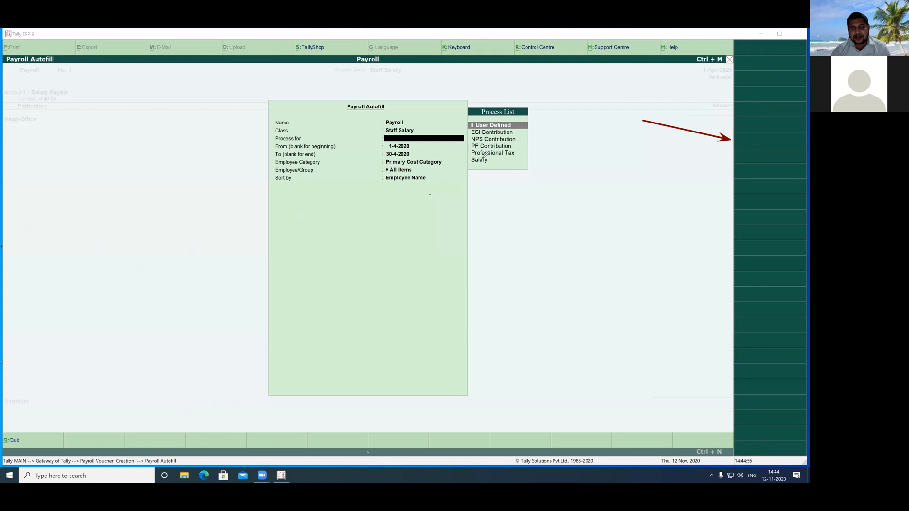
drag(495, 161, 517, 161)
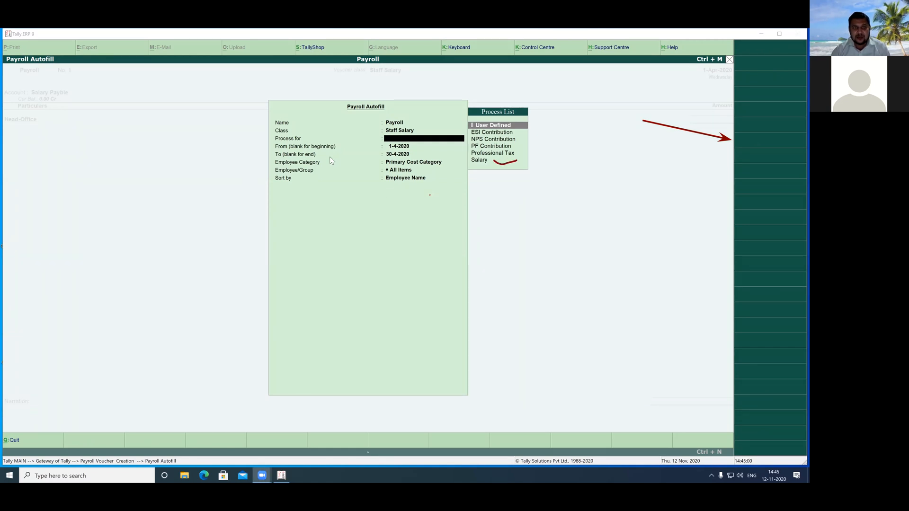
click(480, 161)
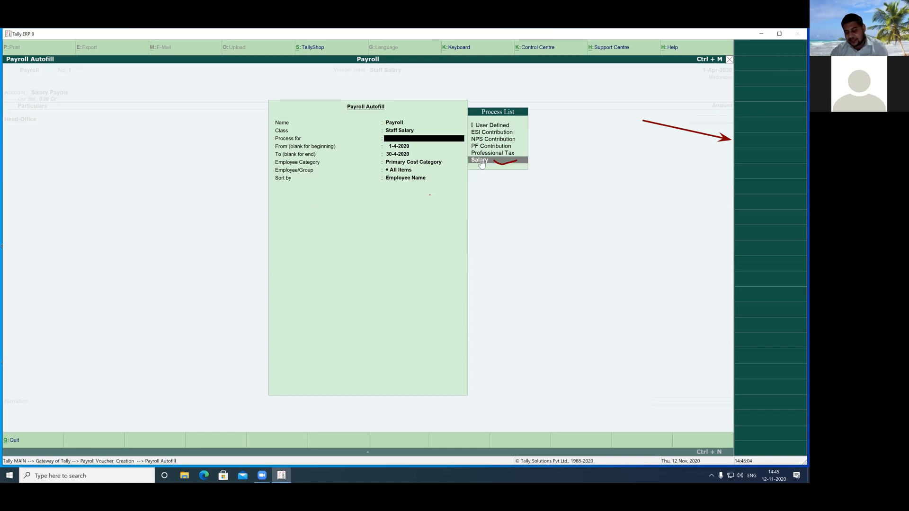
key(Return)
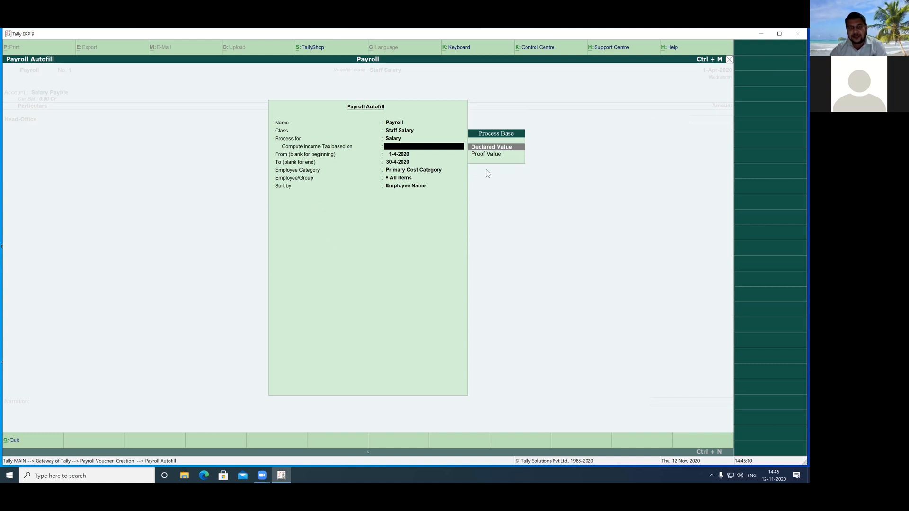
key(Return)
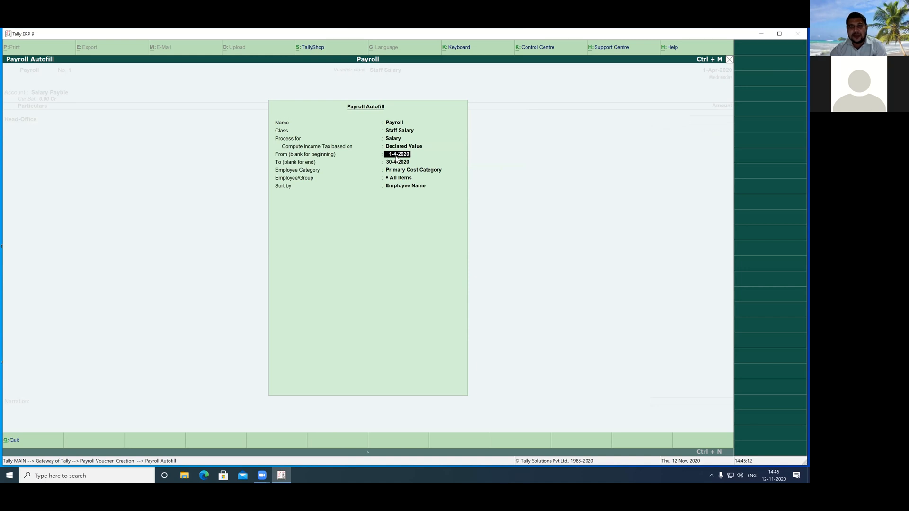
Step: Set the autofill period from 1-5-2020 to 31-5-2020
text(1-5-2)
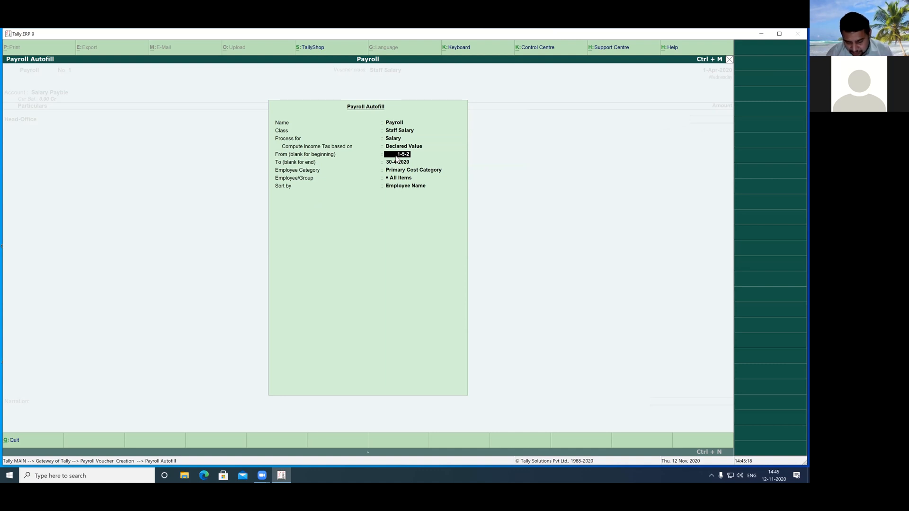
text(020)
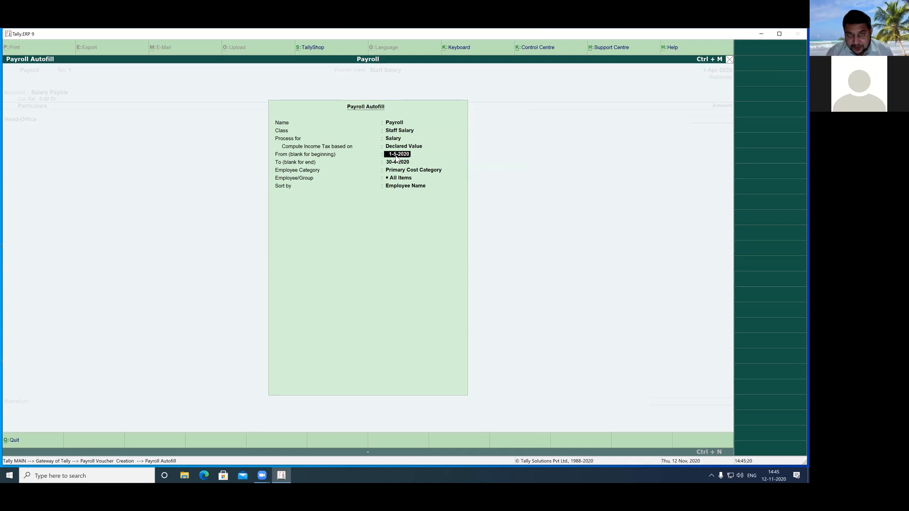
key(Return)
text(31)
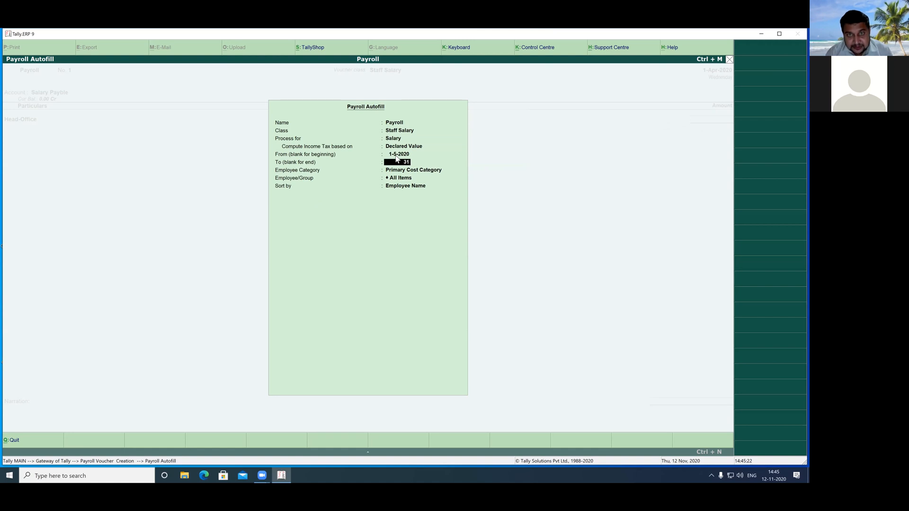
text(-5-2)
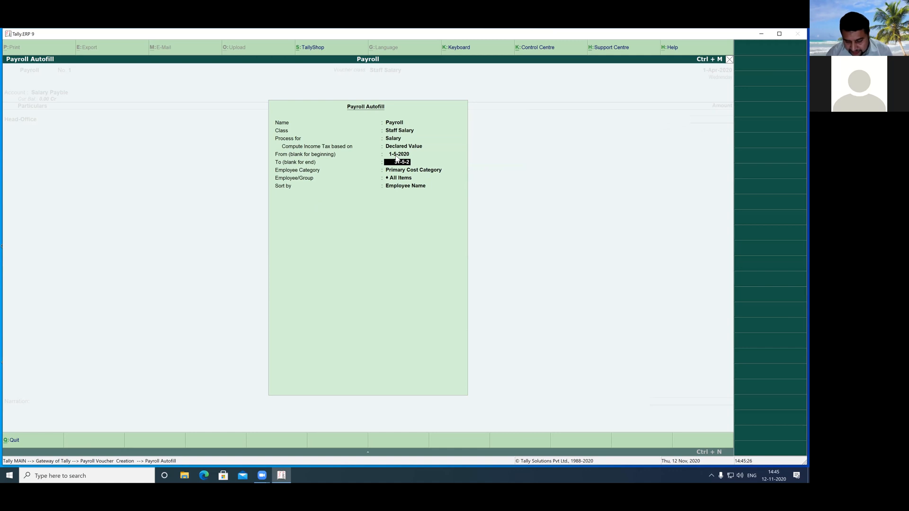
text(020)
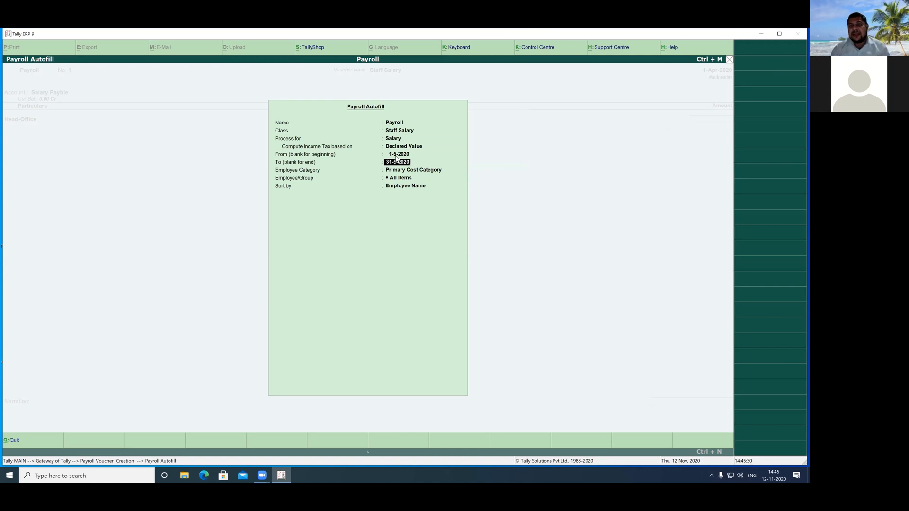
key(Return)
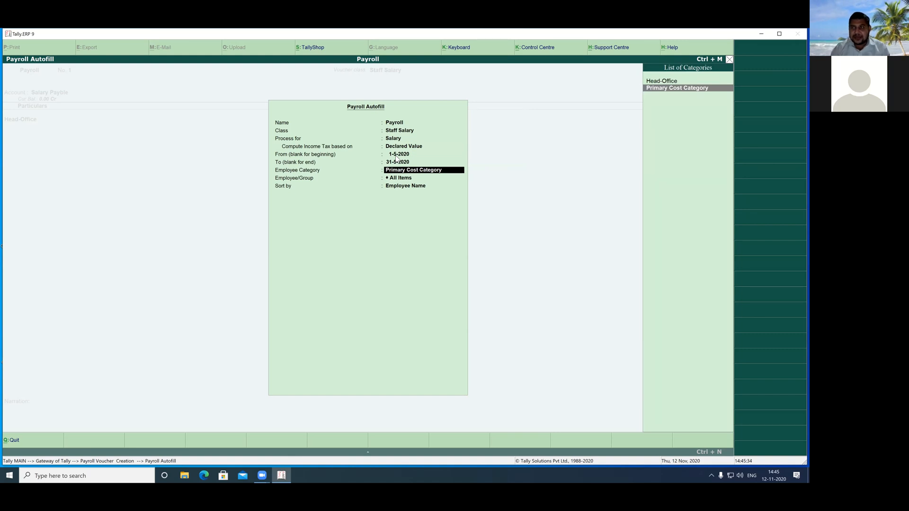
Step: Choose the Head-Office employee category with All Items, sorted by Employee Name, and run the autofill
key(Up)
key(Return)
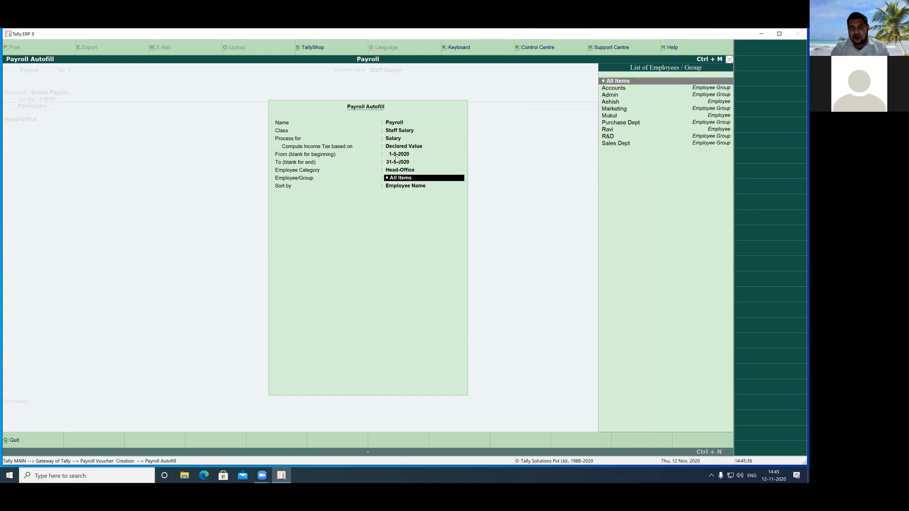
key(Return)
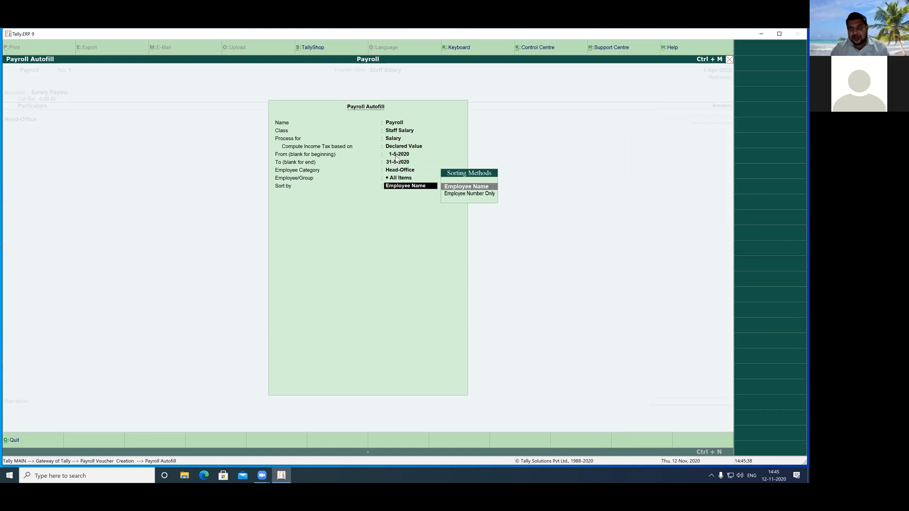
key(Return)
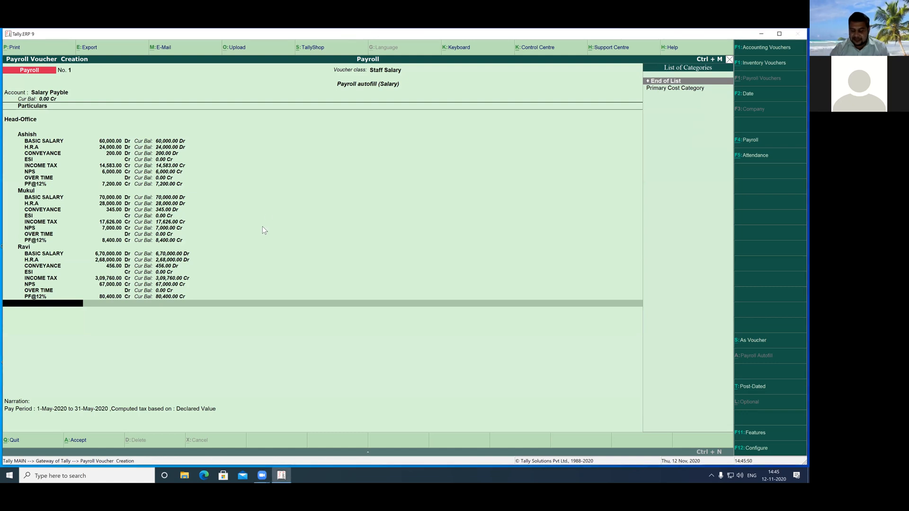
Step: End the category list, accept the autofilled payroll voucher with its pay period narration, and leave voucher entry
key(Return)
key(Return)
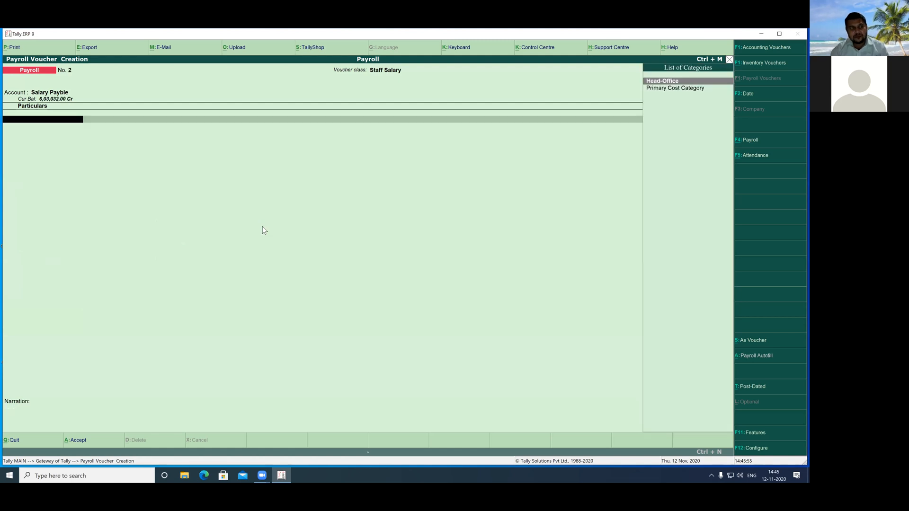
key(Escape)
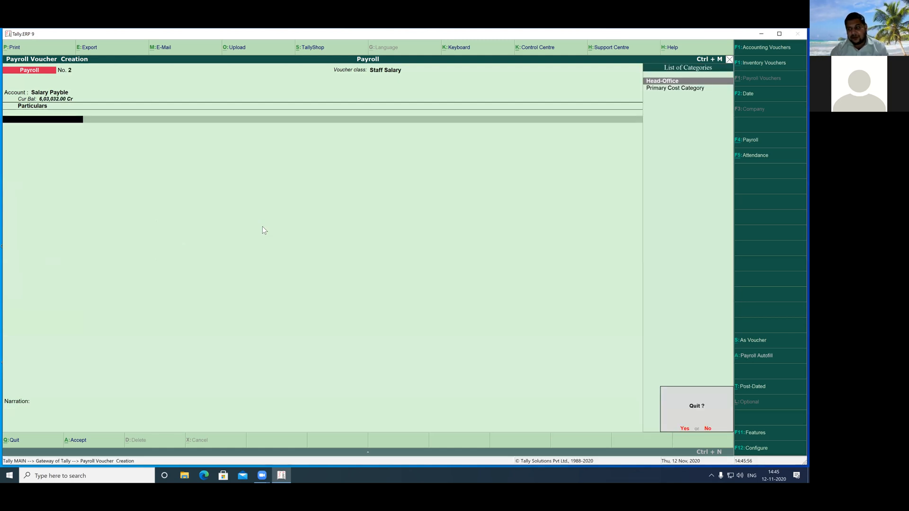
key(Return)
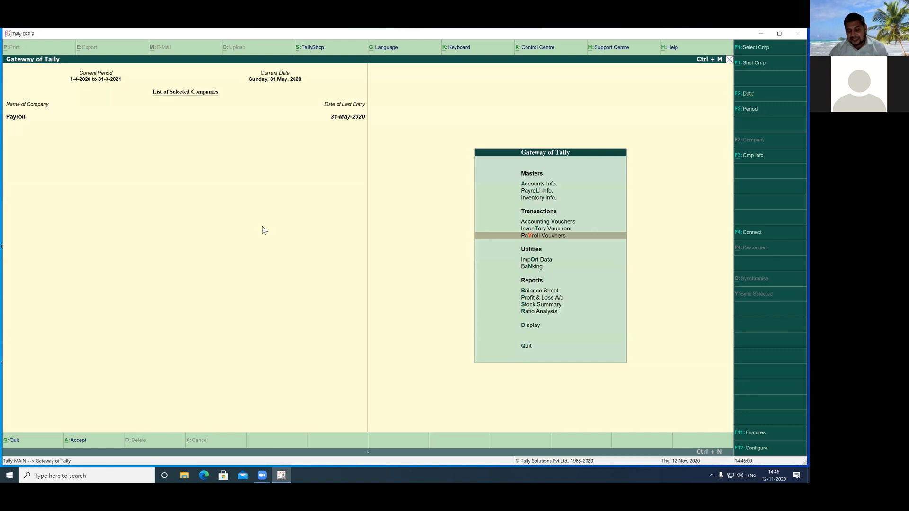
Step: Open the list of payroll reports within the company's Statutory Reports
key(Down)
key(Down)
key(Down)
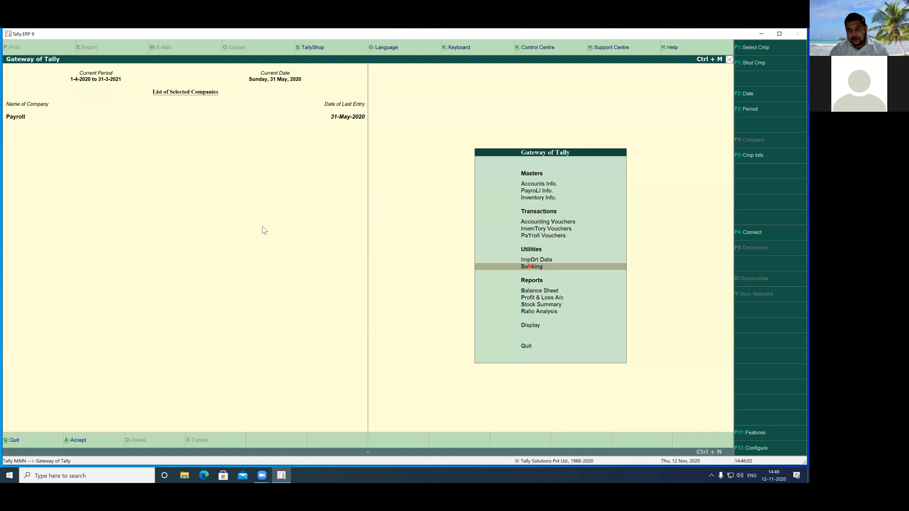
key(Down)
key(Down)
key(Down)
key(Down)
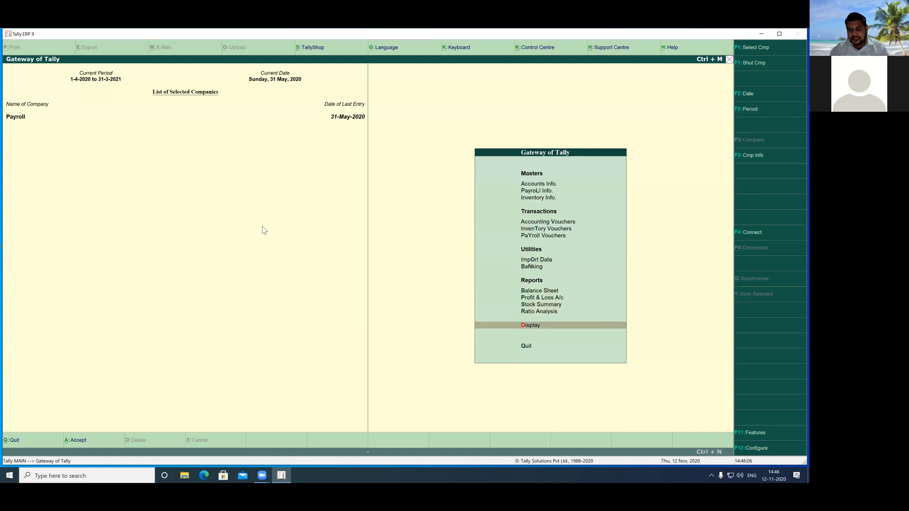
key(Return)
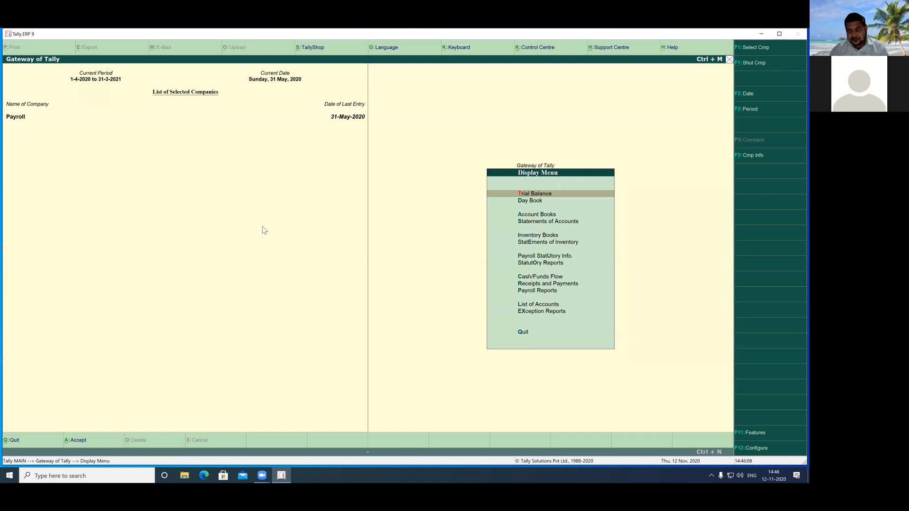
key(Down)
key(Down)
key(Down)
key(Down)
key(Down)
key(Down)
key(Down)
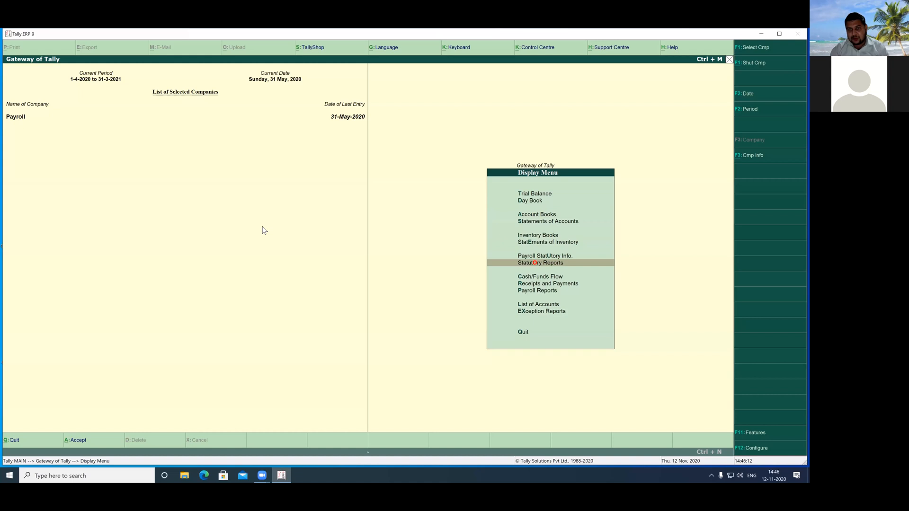
key(Return)
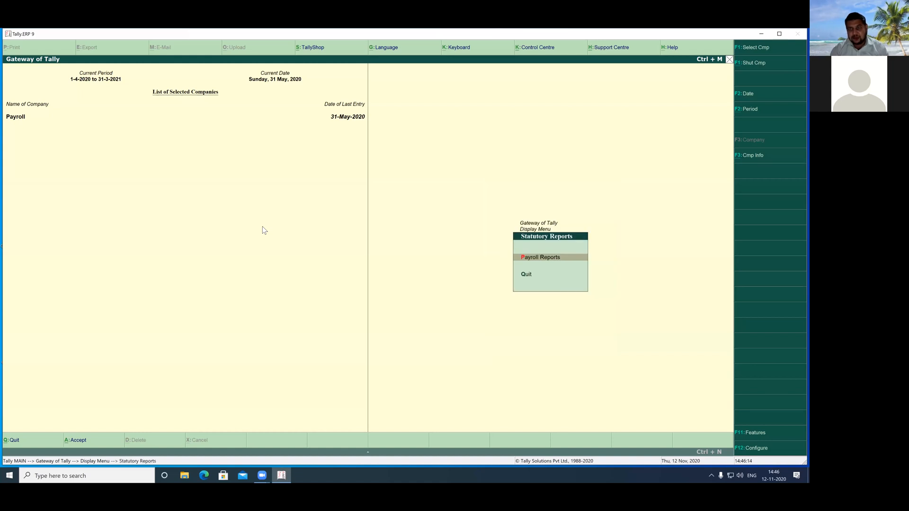
key(Return)
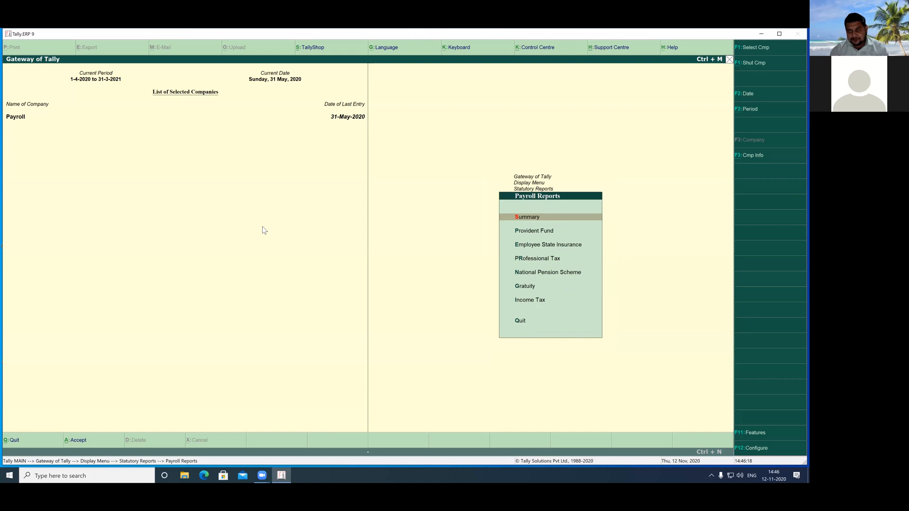
Step: Look through the statutory payroll report types and open the Summary report
key(Down)
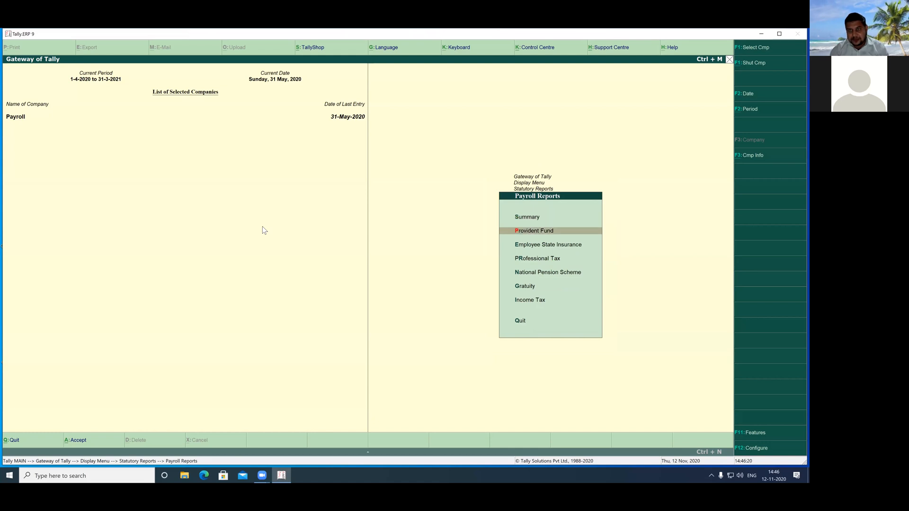
key(Down)
key(Down)
key(Up)
key(Up)
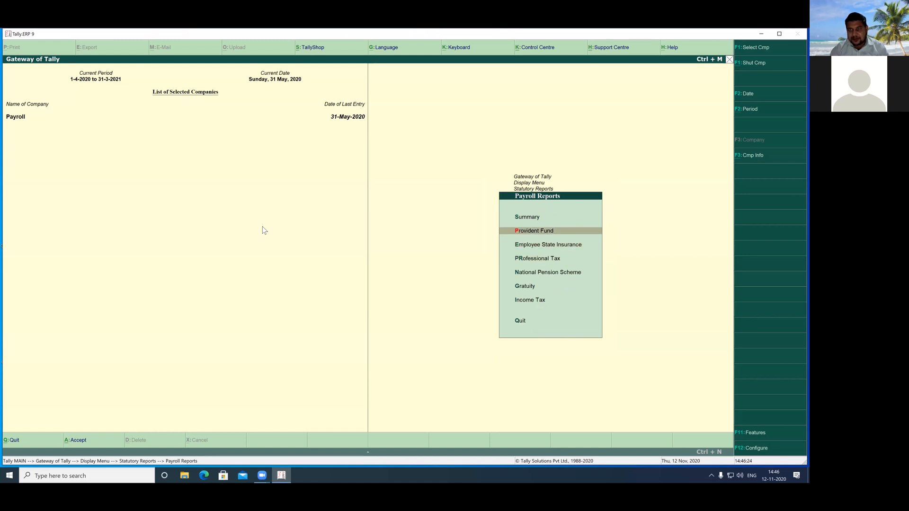
key(Up)
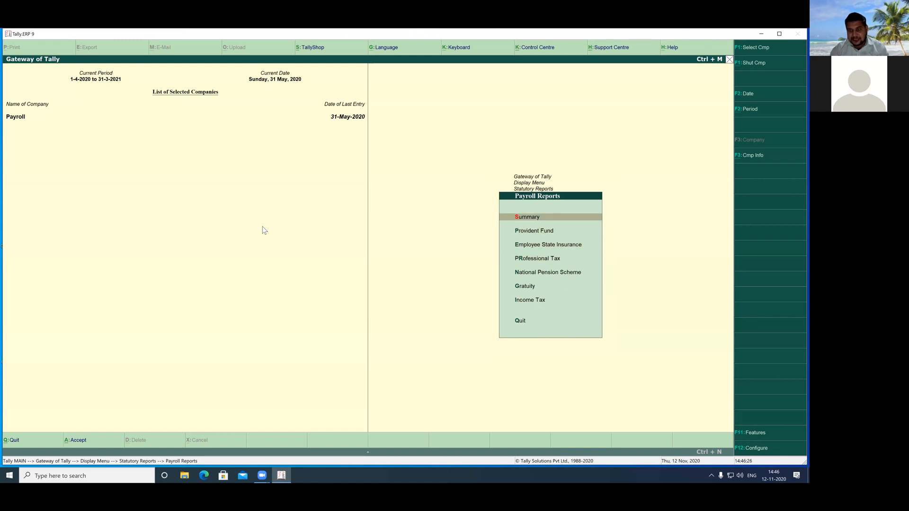
key(Return)
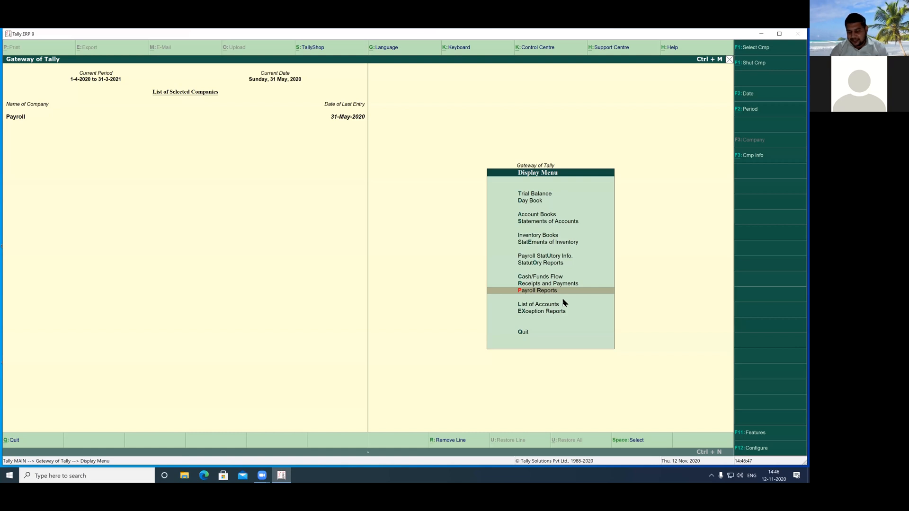
key(Up)
key(Up)
key(Up)
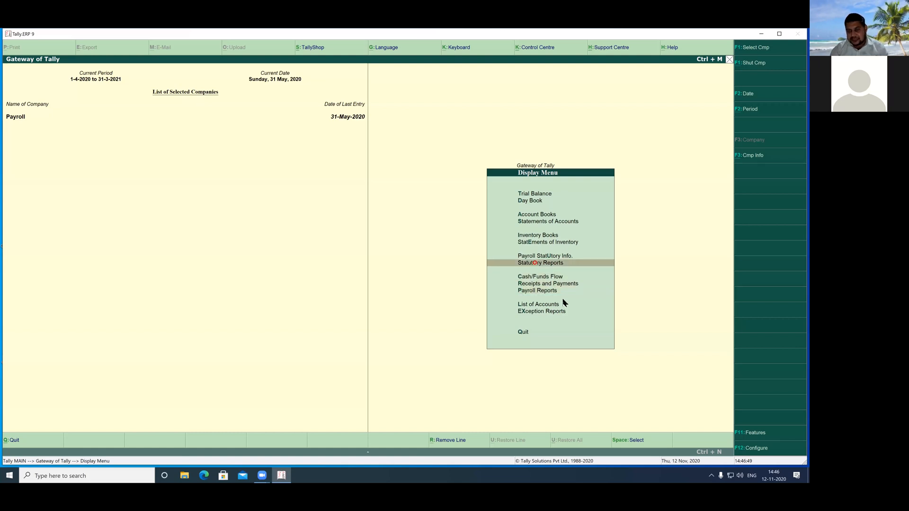
key(Down)
key(Down)
key(Down)
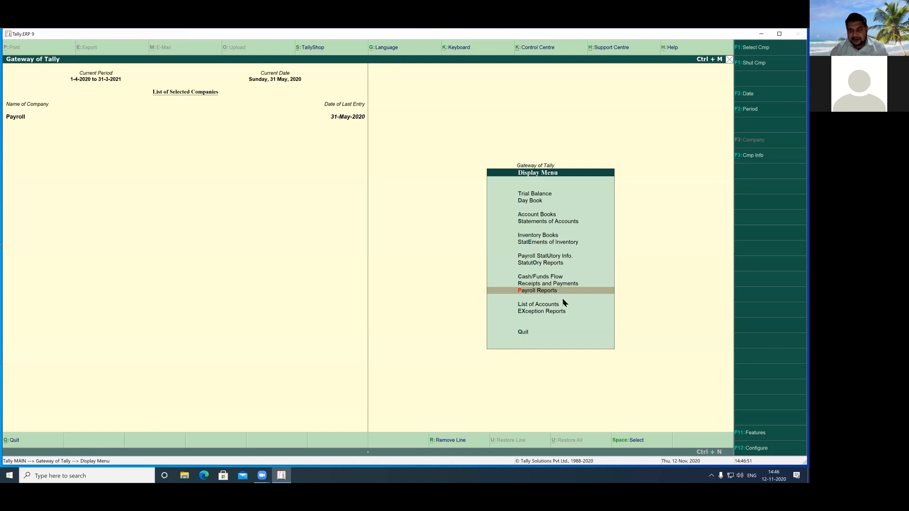
key(Return)
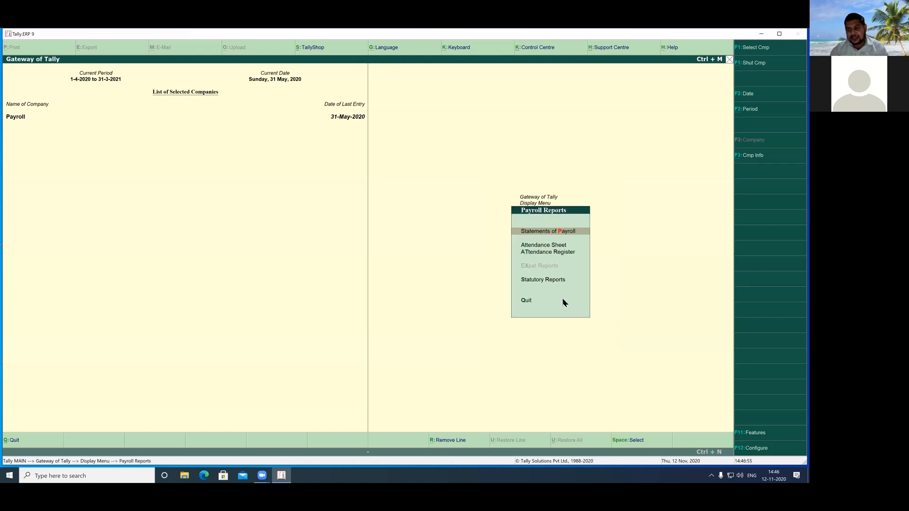
key(Escape)
key(Escape)
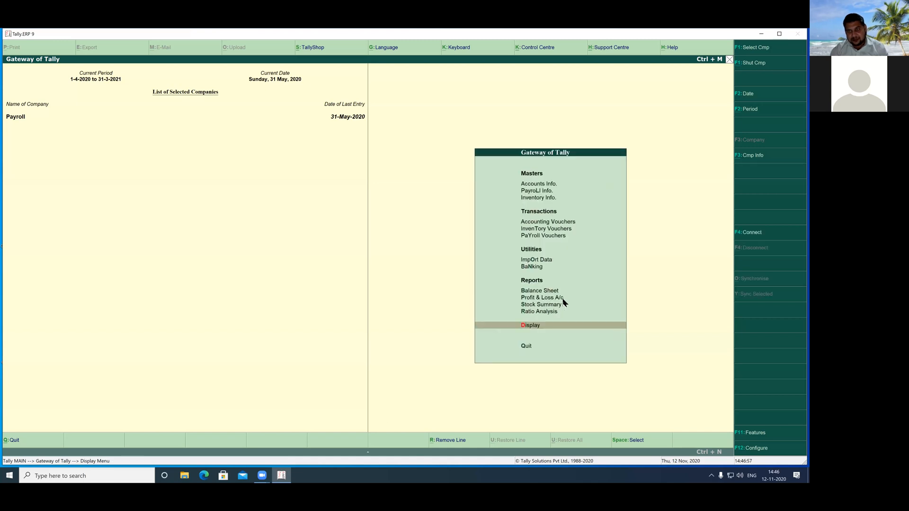
Step: Open the Statements of Payroll within the general Payroll Reports to see the available statements
key(Return)
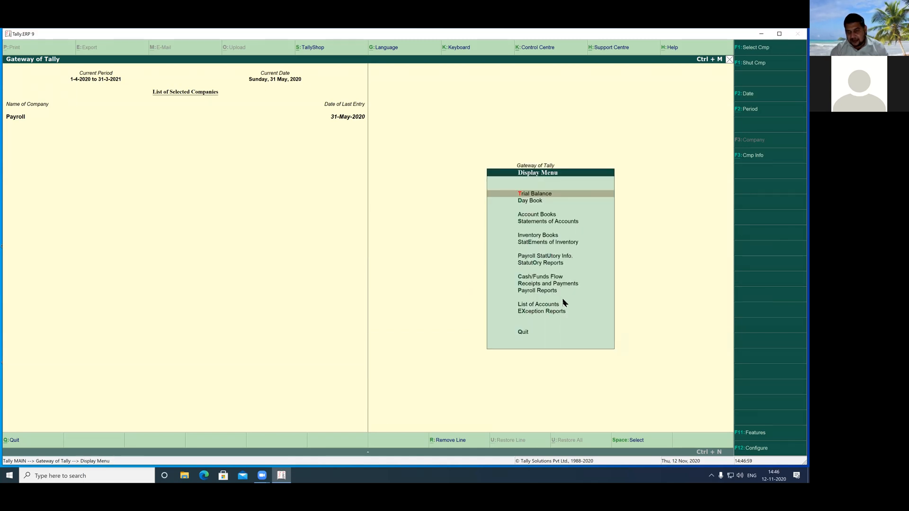
key(Down)
key(Down)
key(Down)
key(Down)
key(Down)
key(Down)
key(Down)
key(Down)
key(Down)
key(Down)
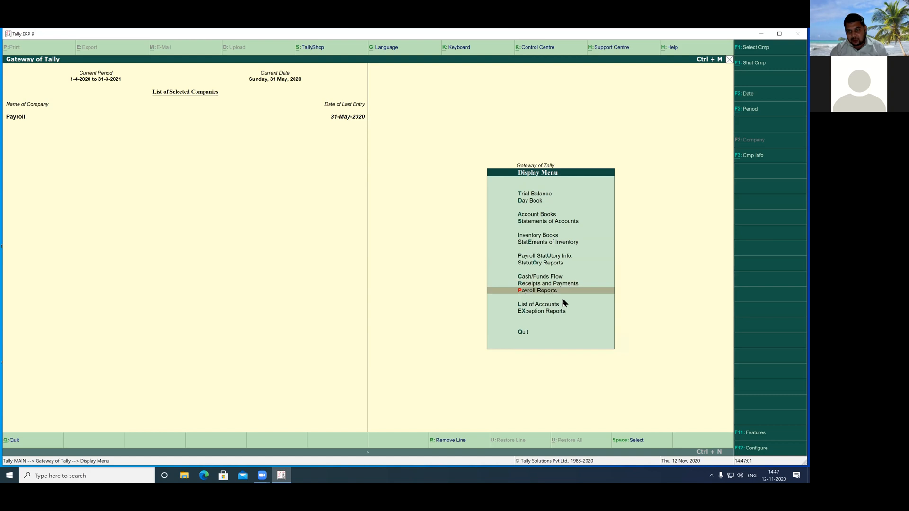
key(Return)
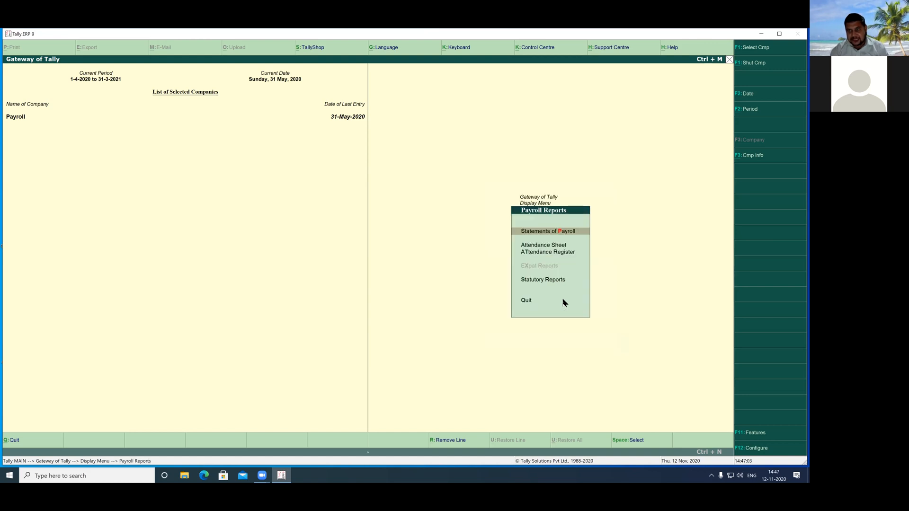
key(Return)
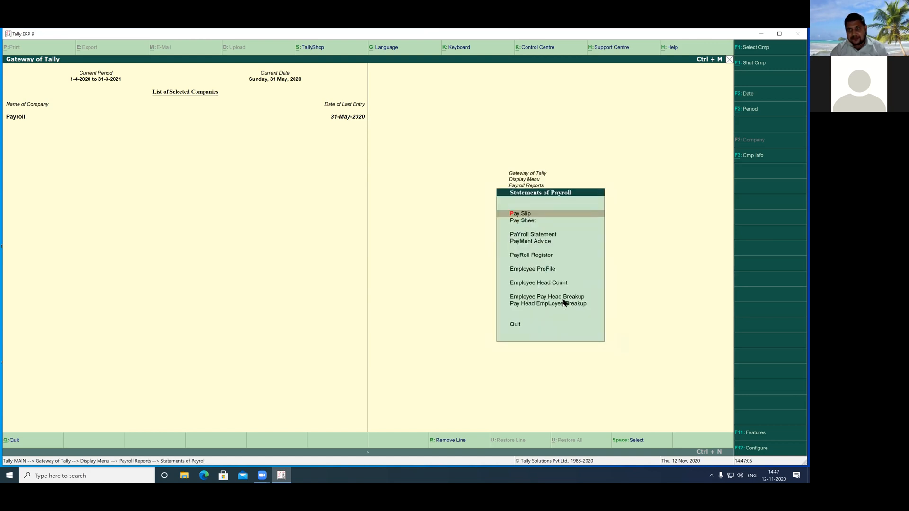
Step: Open the single pay slip for the Admin employee of Head-Office from the Statements of Payroll
key(Return)
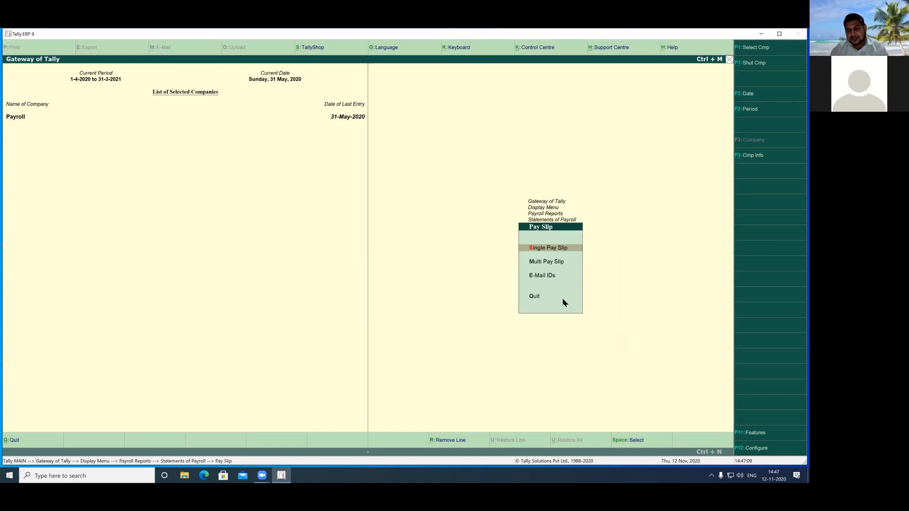
key(Down)
key(Up)
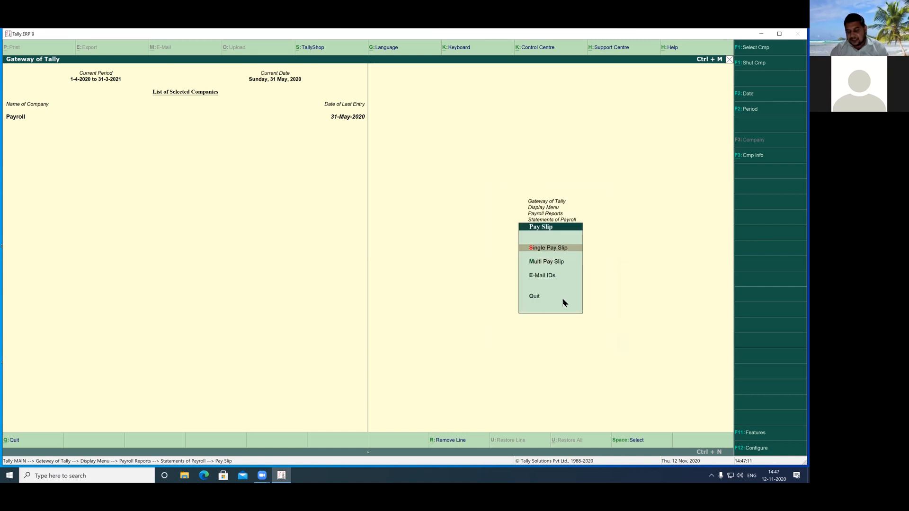
key(Return)
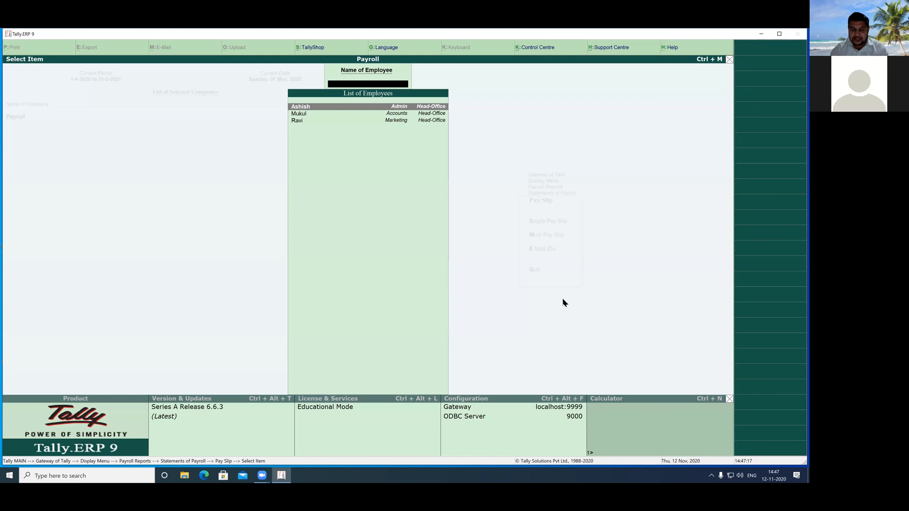
key(Return)
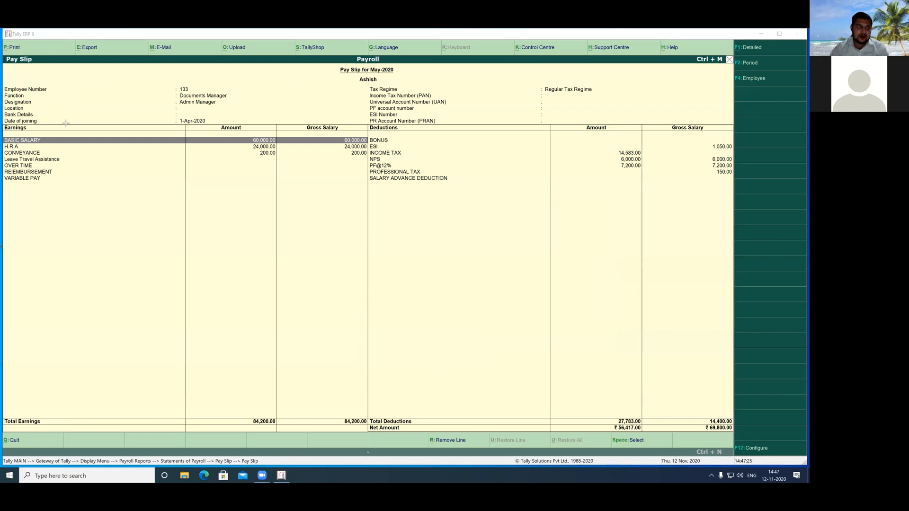
Step: Open the print preview of the displayed May 2020 pay slip with the default print settings and zoom in on it
drag(67, 123, 15, 52)
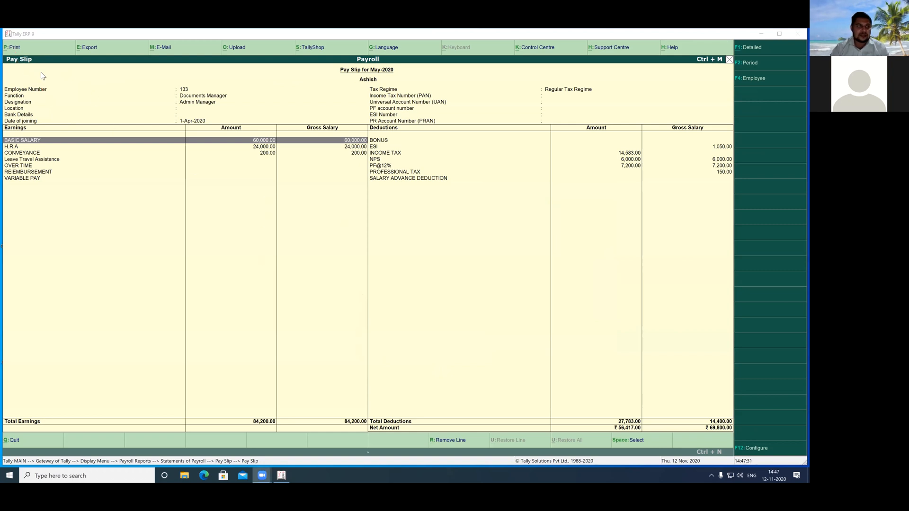
click(17, 51)
click(16, 49)
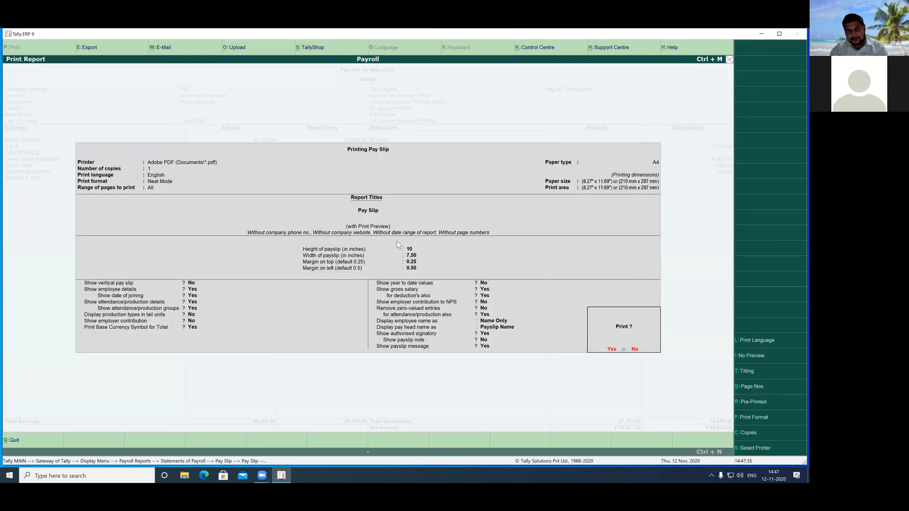
key(Return)
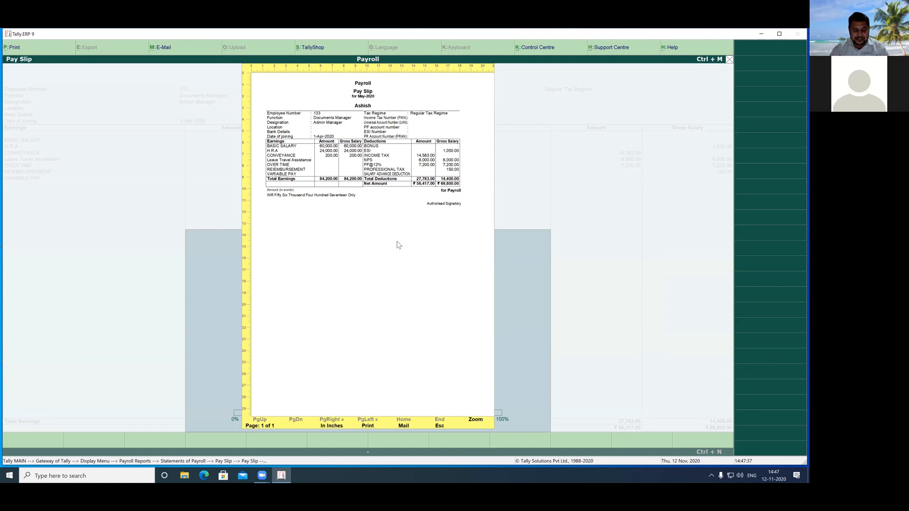
key(alt+z)
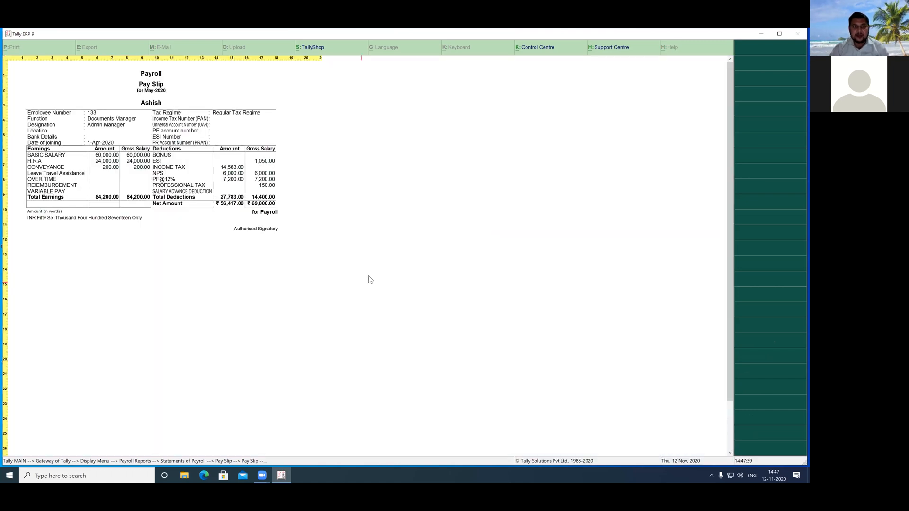
drag(15, 64, 305, 234)
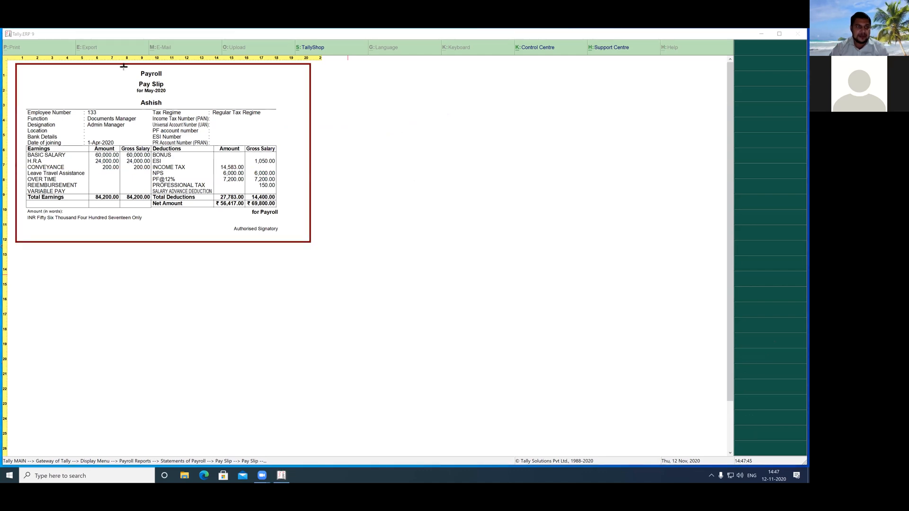
drag(123, 66, 178, 80)
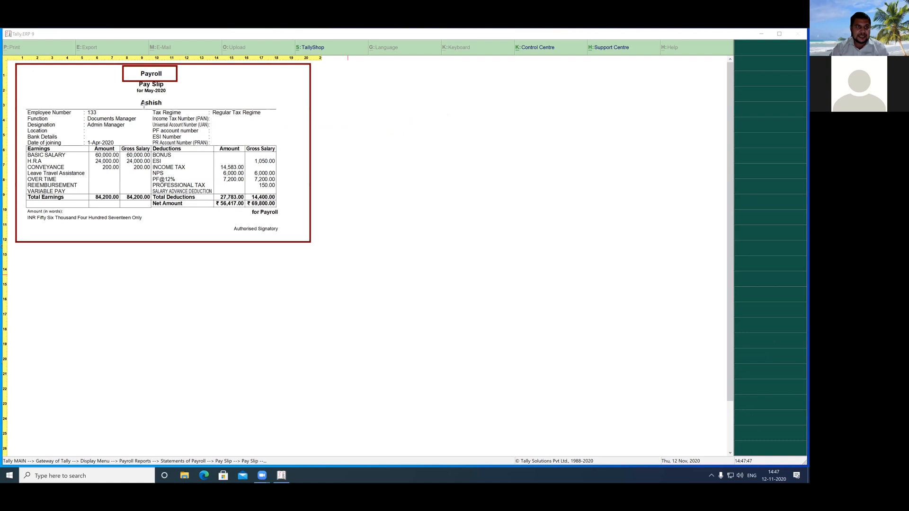
drag(131, 98, 169, 108)
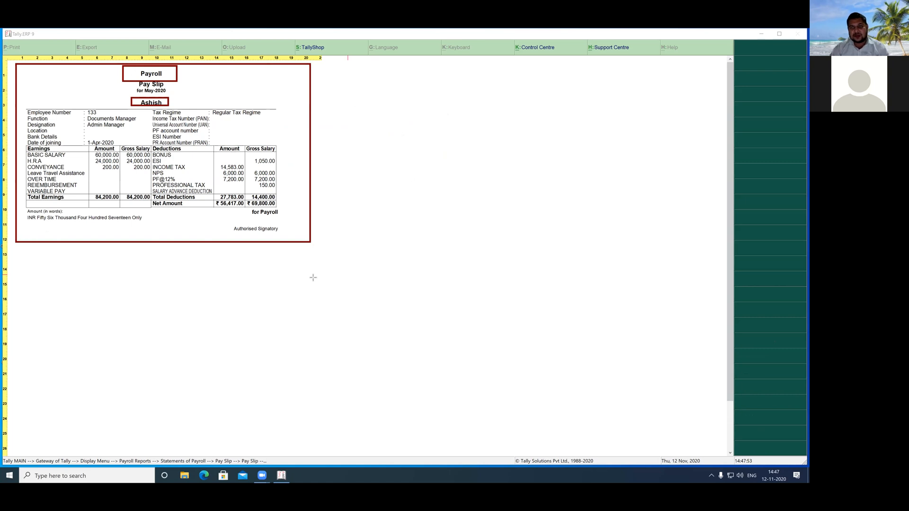
key(Escape)
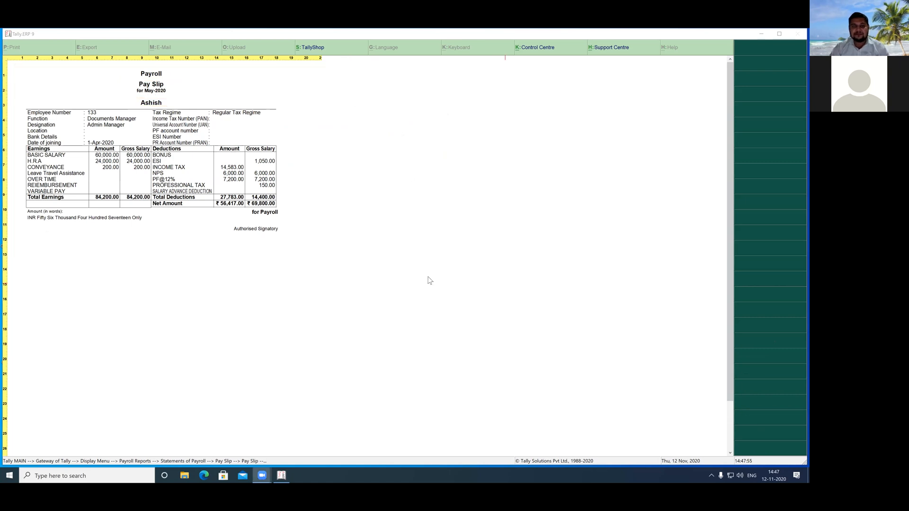
click(330, 186)
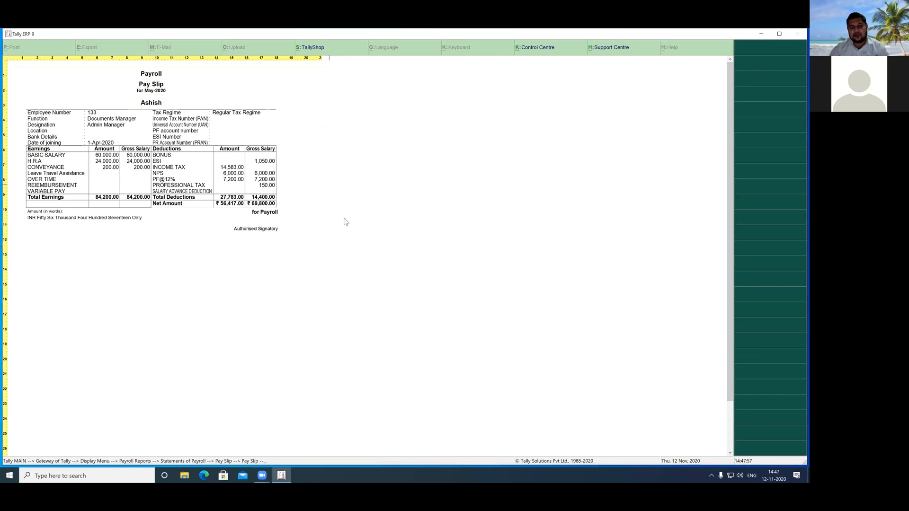